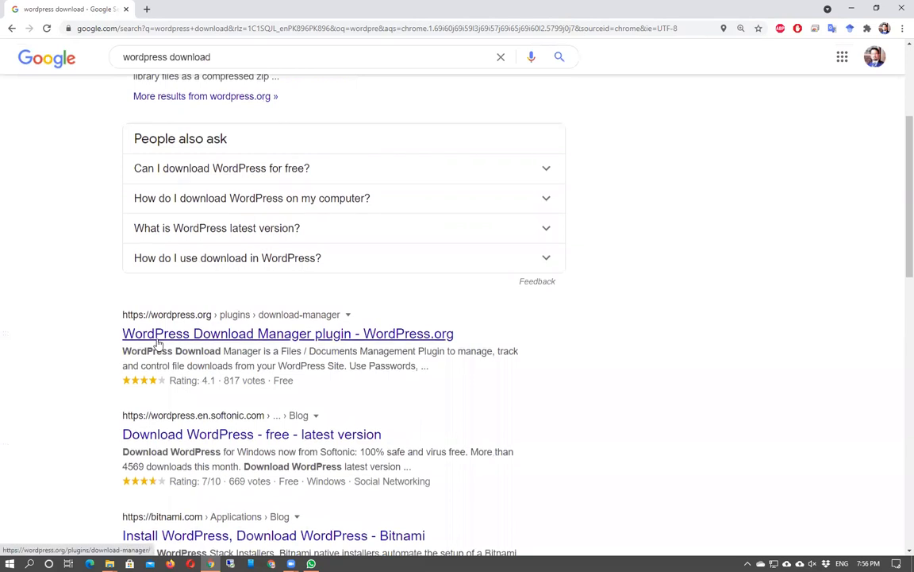
# Scroll back up to the WordPress.org download result at the top of the 'wordpress download' results.
pyautogui.scroll(6, 162, 331)
pyautogui.scroll(3, 162, 331)
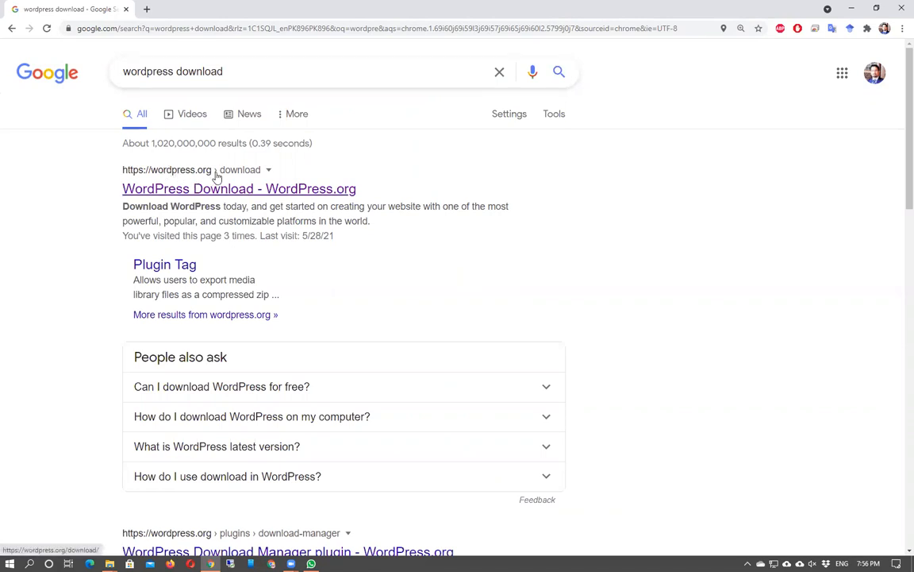
# Open the WordPress.org download page in a new tab and download the WordPress 5.7.2 zip.
pyautogui.middleClick(175, 189)
pyautogui.click(177, 7)
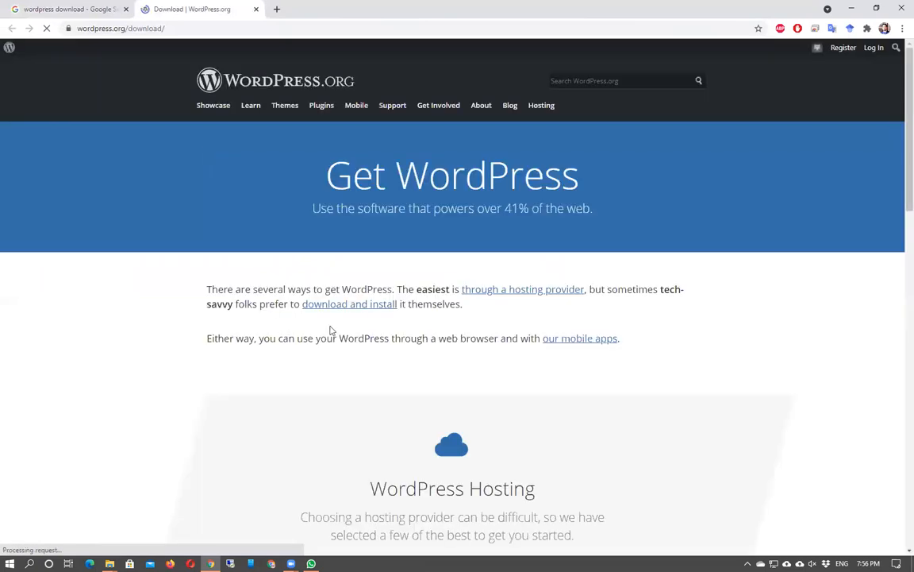
pyautogui.scroll(-3, 397, 358)
pyautogui.scroll(-3, 397, 358)
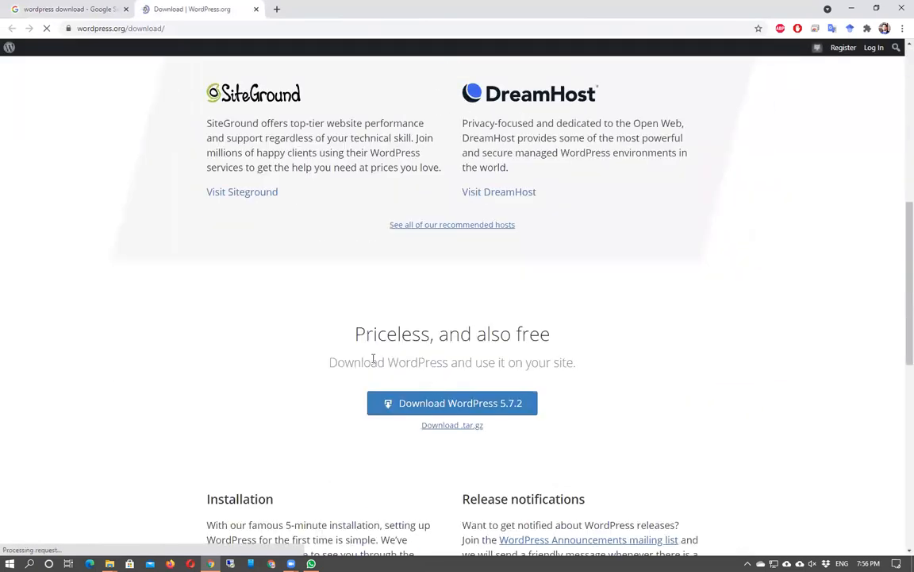
pyautogui.scroll(-2, 358, 383)
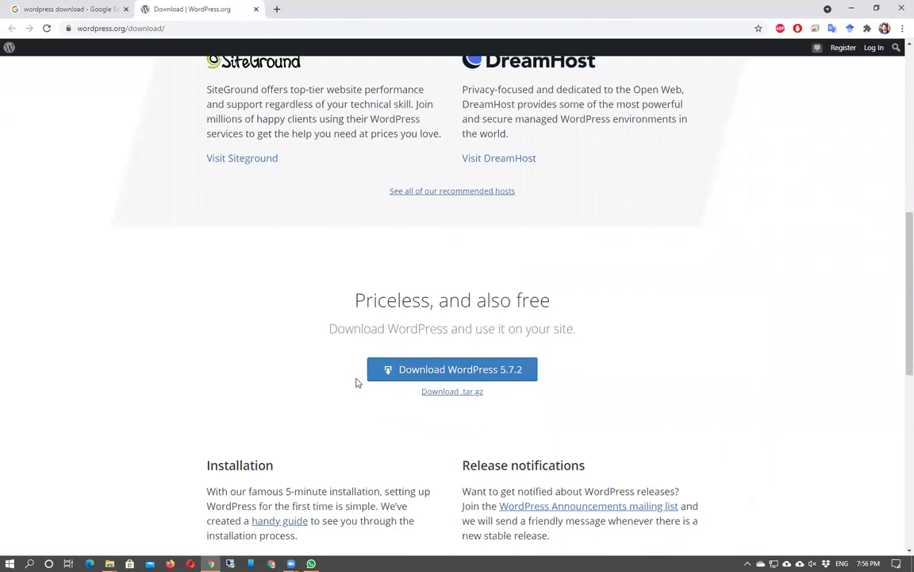
pyautogui.click(403, 248)
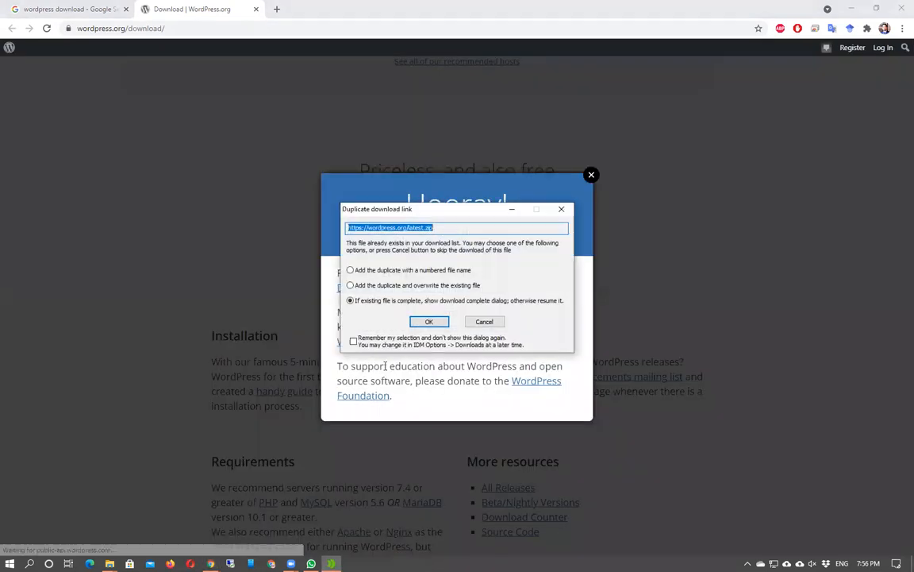
pyautogui.click(429, 321)
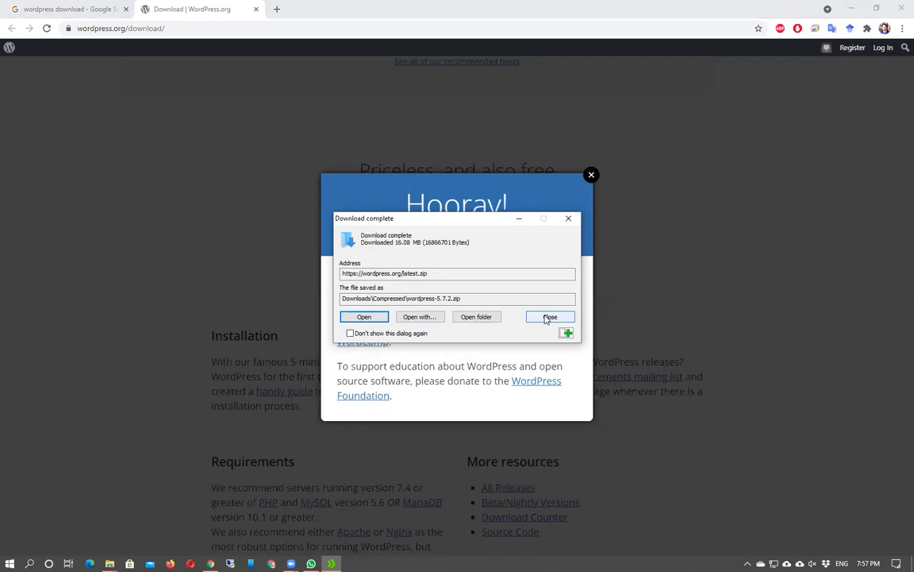
# Confirm wordpress-5.7.2.zip (16,472 KB) is in the Compressed downloads folder.
pyautogui.click(548, 318)
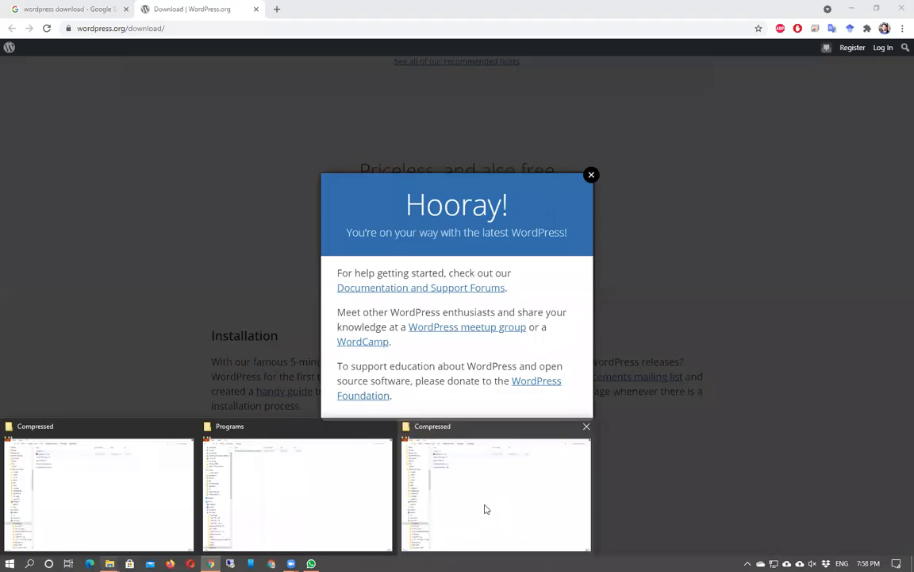
pyautogui.click(483, 509)
pyautogui.click(189, 89)
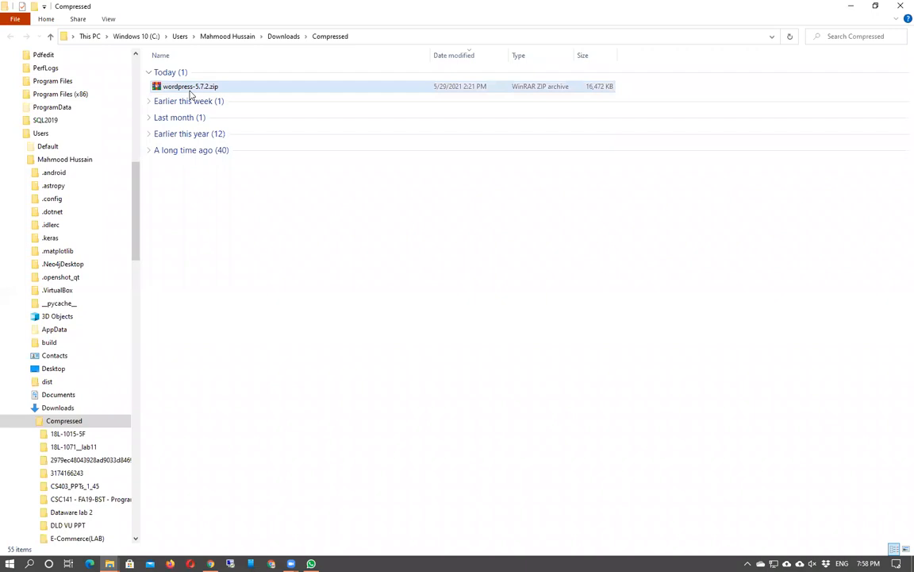
pyautogui.click(852, 7)
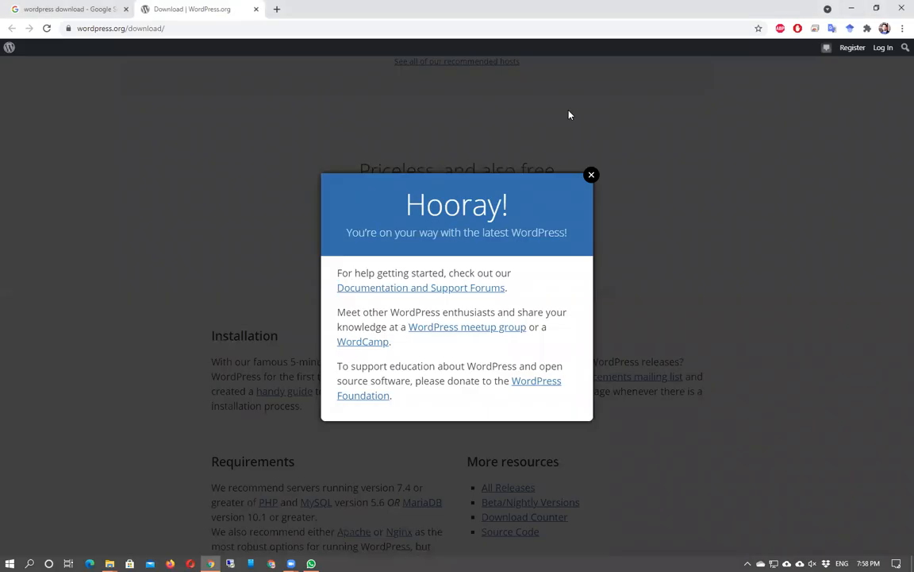
# Search 'xampp download' in a new tab and open the Apache Friends XAMPP download page.
pyautogui.click(276, 9)
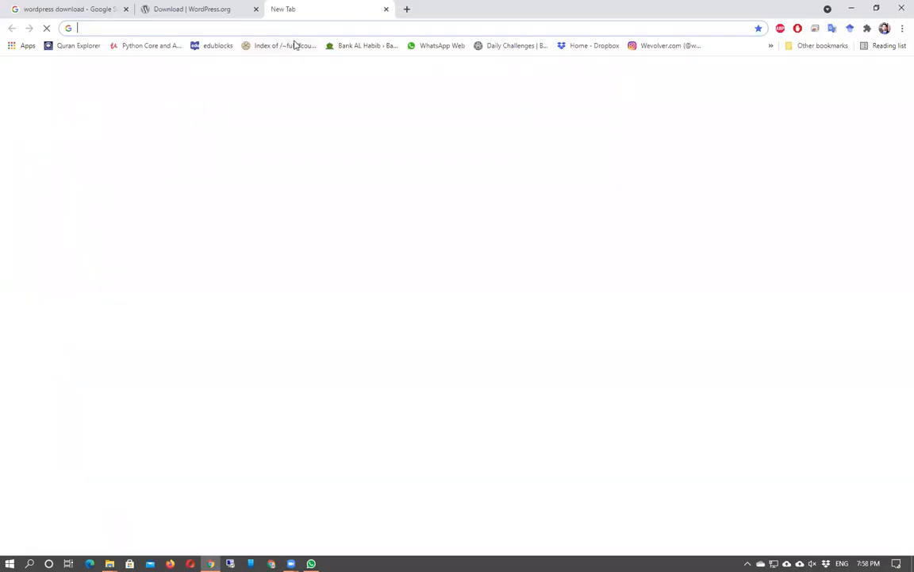
pyautogui.write('xam')
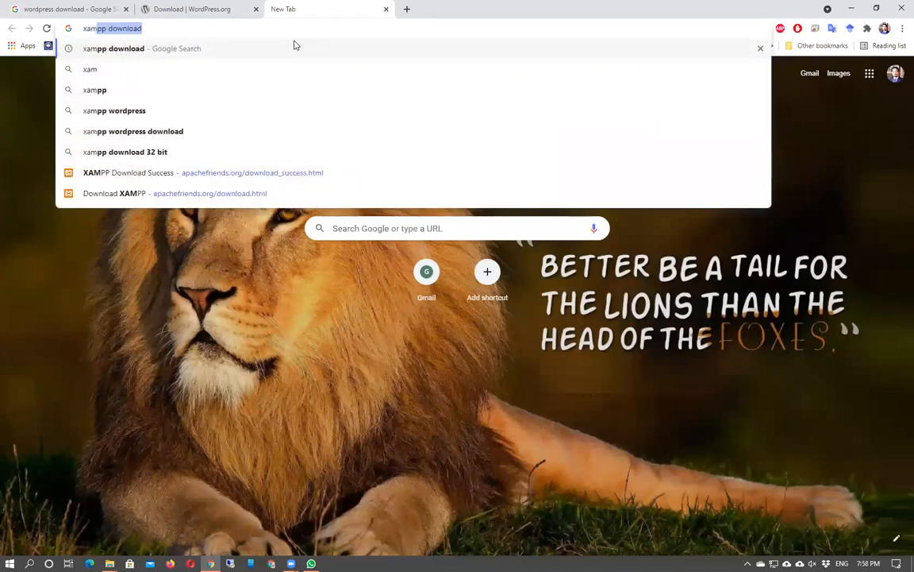
pyautogui.write('pp download')
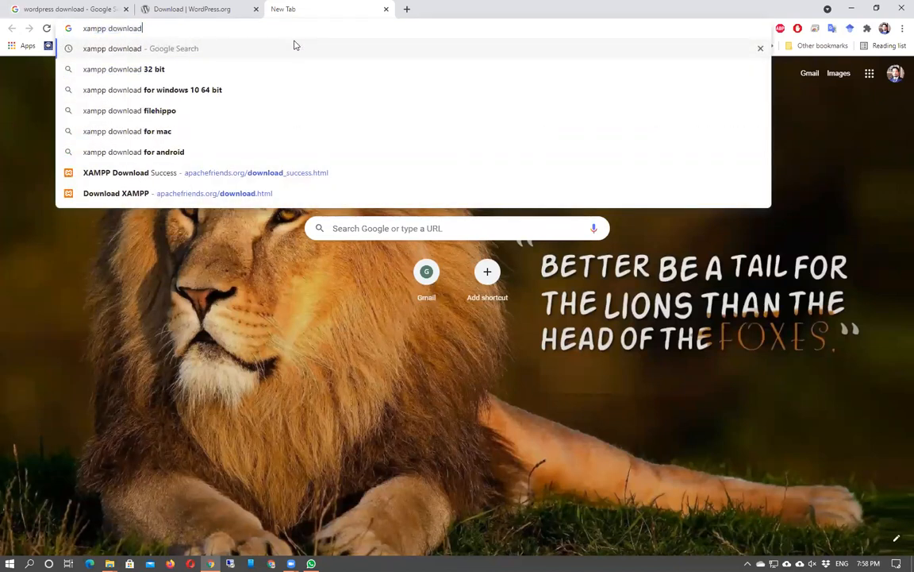
pyautogui.press('Return')
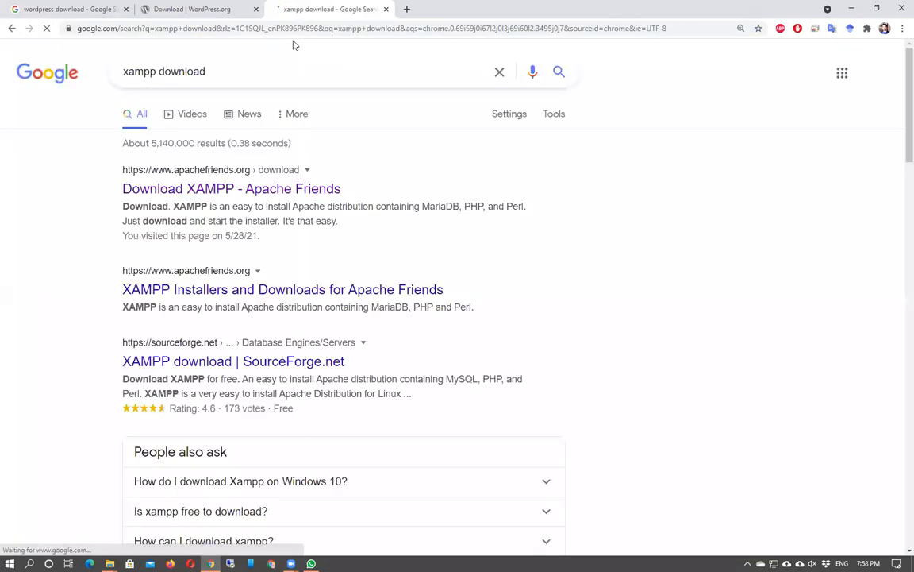
pyautogui.click(147, 194)
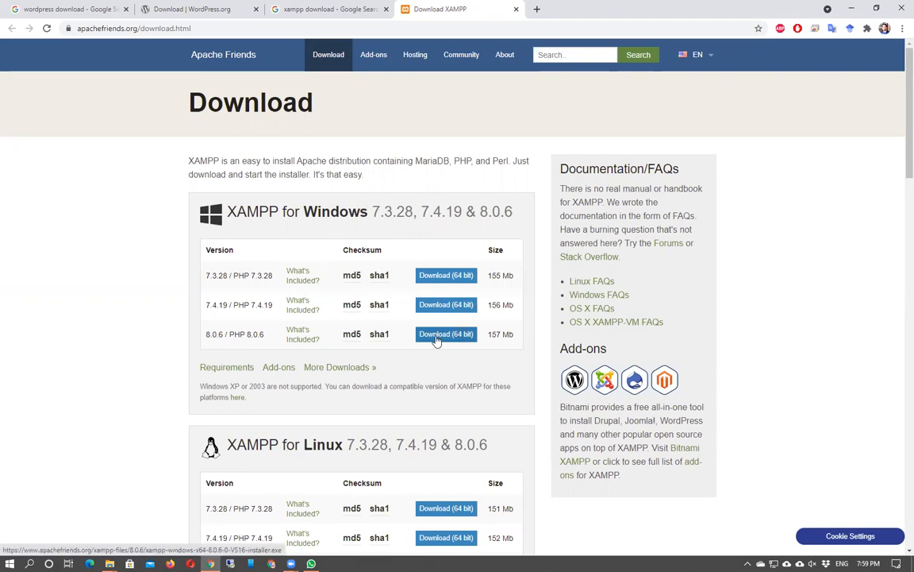
# Download the XAMPP 8.0.6 Windows installer (157.85 MB) and open its Programs folder.
pyautogui.scroll(-1, 425, 387)
pyautogui.scroll(-2, 424, 387)
pyautogui.scroll(3, 422, 373)
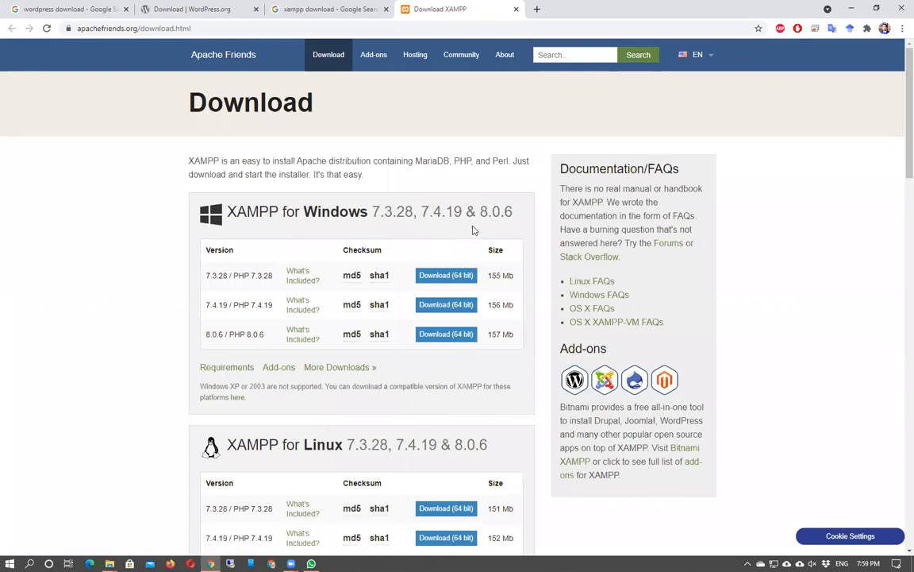
pyautogui.scroll(-4, 477, 246)
pyautogui.scroll(-8, 484, 260)
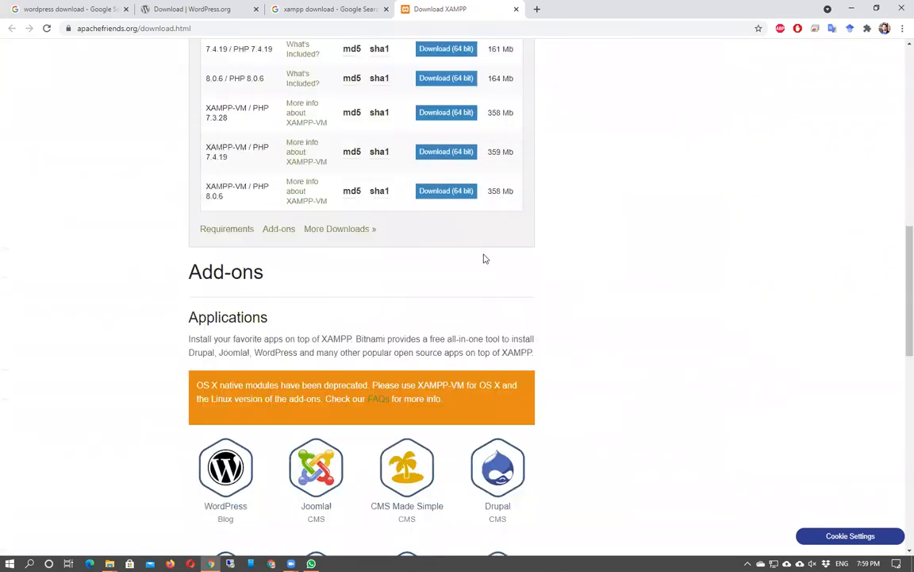
pyautogui.scroll(10, 486, 259)
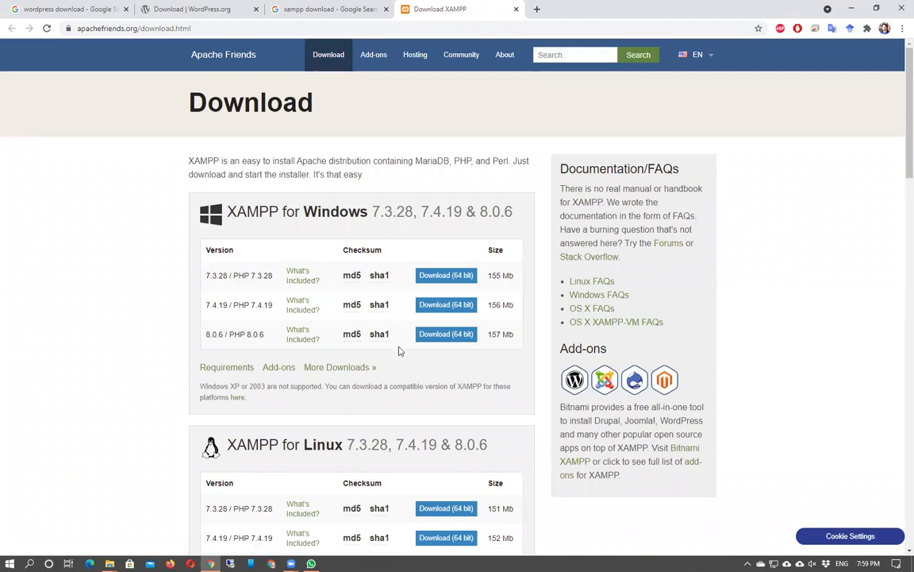
pyautogui.click(439, 336)
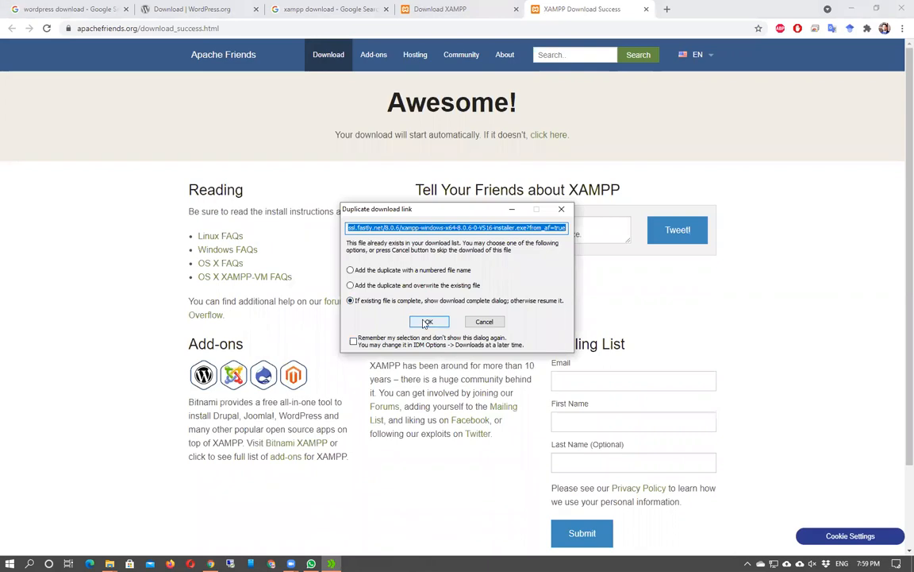
pyautogui.click(427, 322)
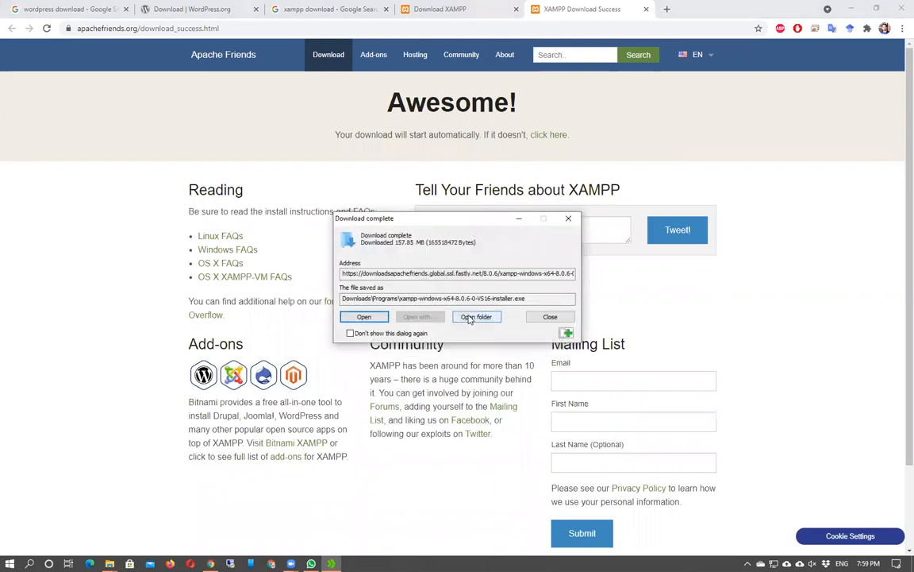
pyautogui.click(469, 317)
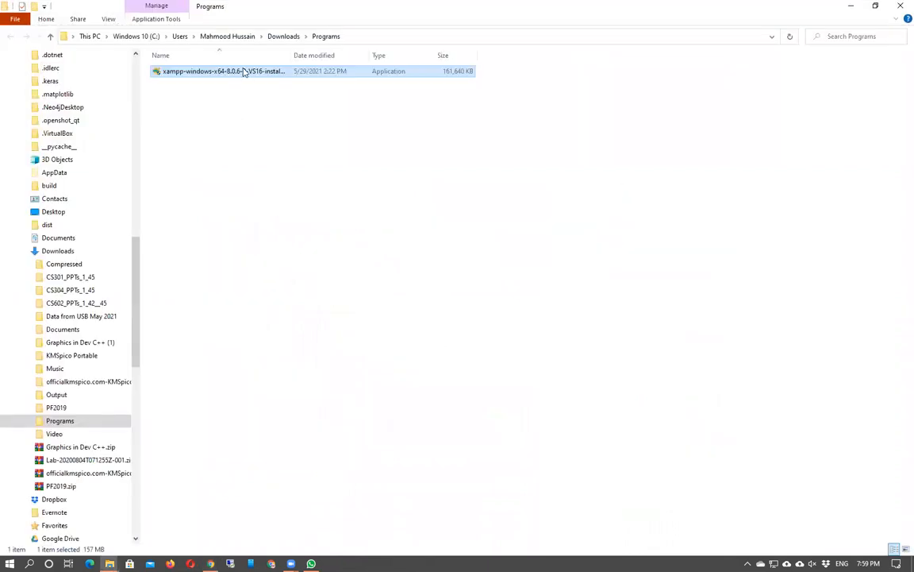
# Run the xampp-windows installer and acknowledge the UAC warning.
pyautogui.doubleClick(212, 73)
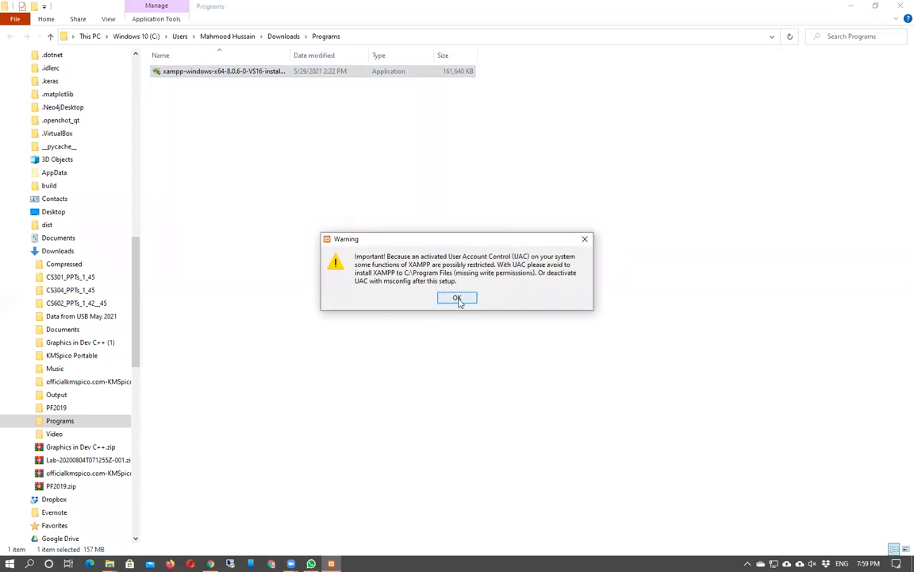
pyautogui.click(458, 299)
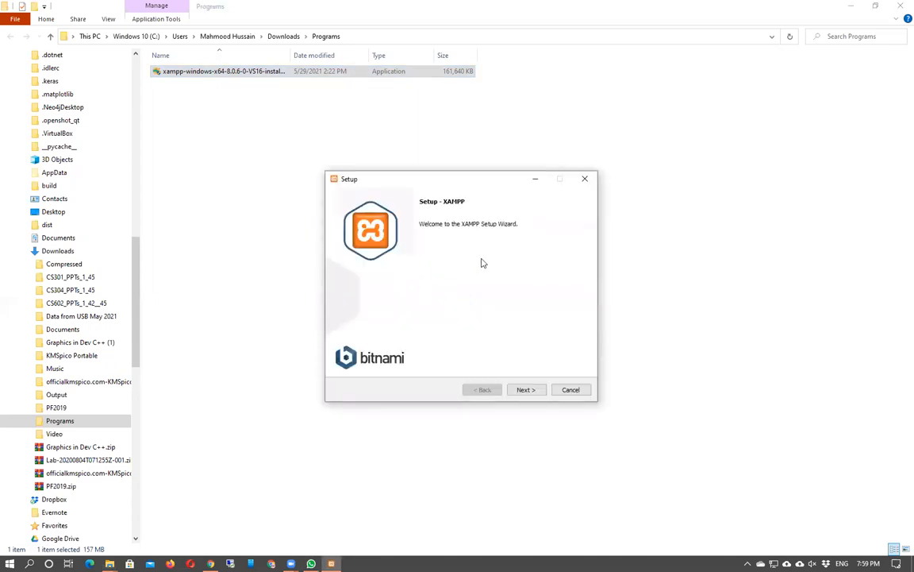
# Keep the default XAMPP components and set the install folder to E:\xampp.
pyautogui.click(523, 389)
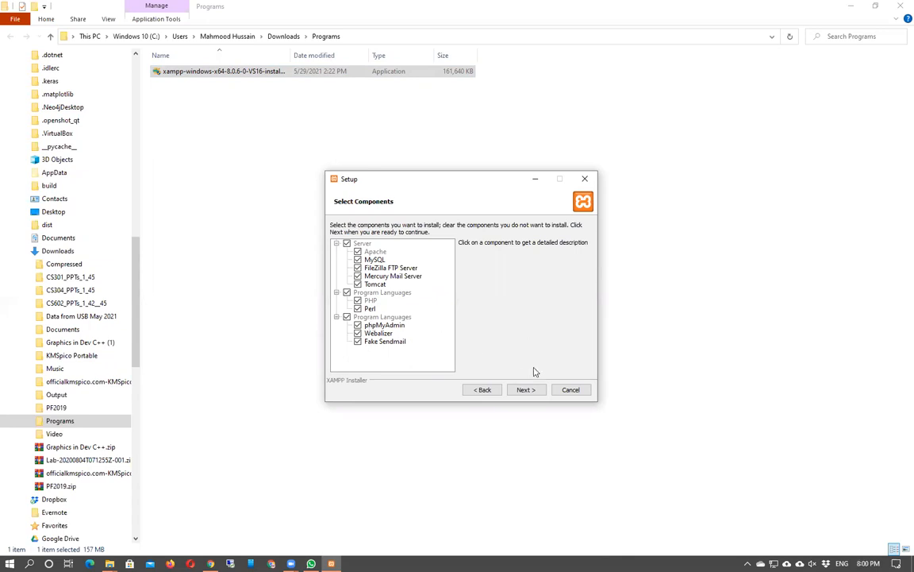
pyautogui.click(526, 390)
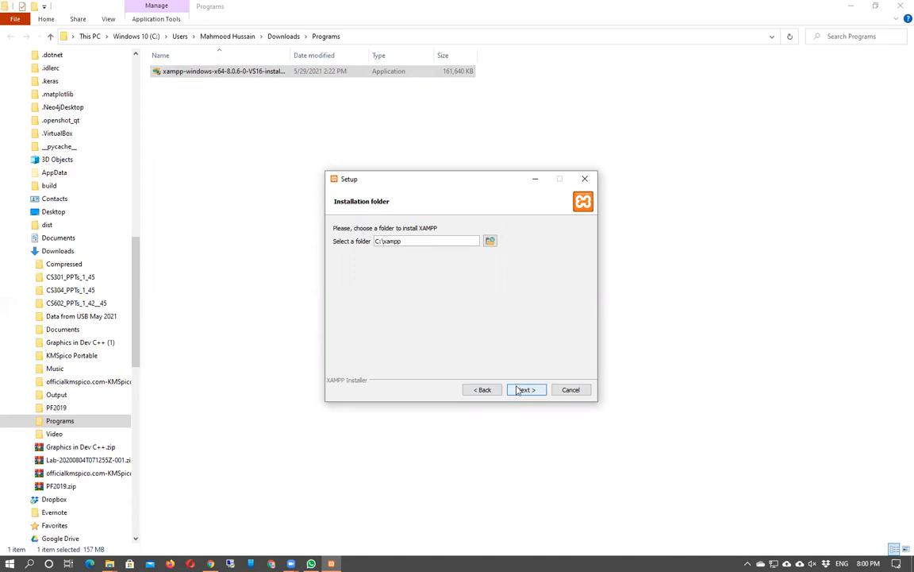
pyautogui.click(379, 240)
pyautogui.moveTo(137, 357); pyautogui.dragTo(136, 202)
pyautogui.click(8, 369)
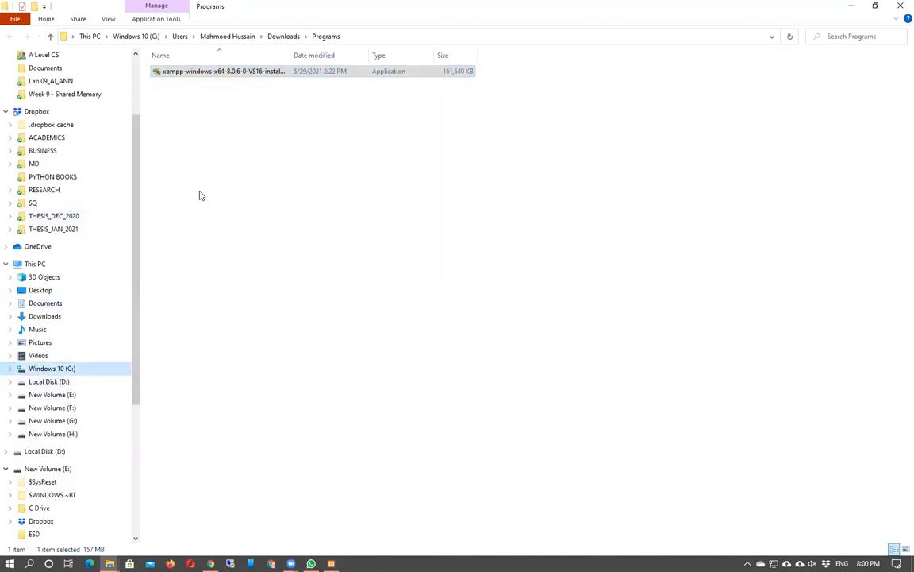
pyautogui.click(240, 150)
pyautogui.hotkey('alt', 'Tab')
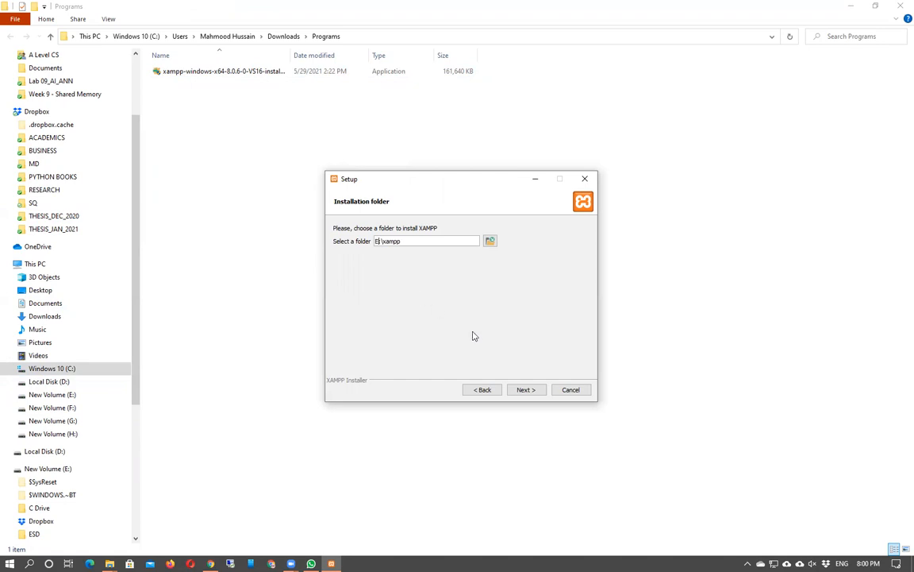
pyautogui.click(523, 389)
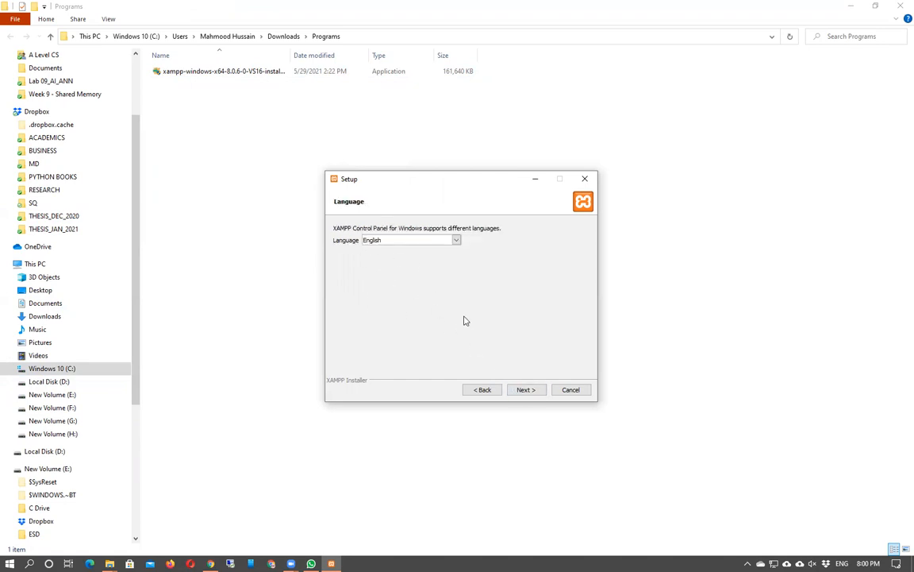
# Keep English, untick Learn more about Bitnami, and start the installation.
pyautogui.click(528, 390)
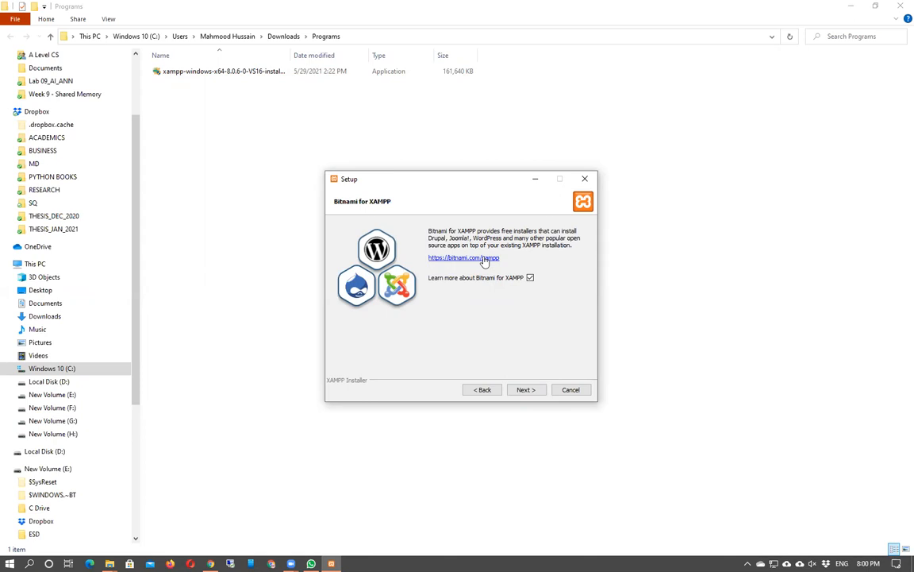
pyautogui.click(529, 279)
pyautogui.click(527, 389)
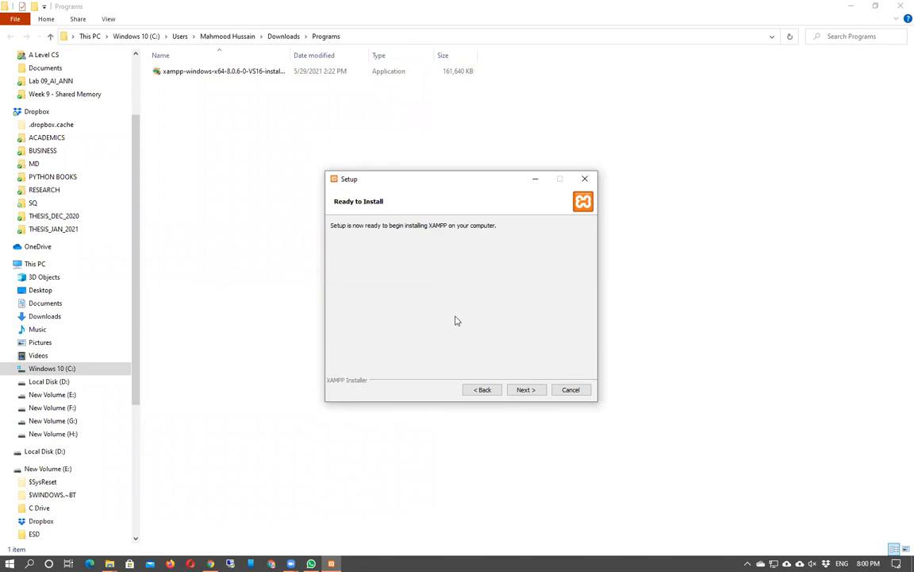
pyautogui.click(527, 389)
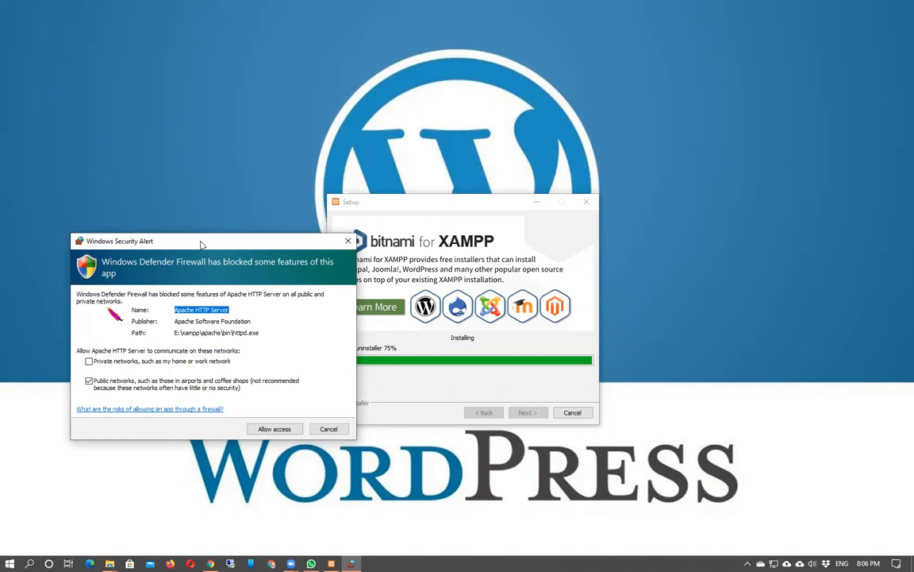
# Allow Apache HTTP Server through the firewall and finish setup with Start Control Panel checked.
pyautogui.moveTo(201, 244); pyautogui.dragTo(368, 282)
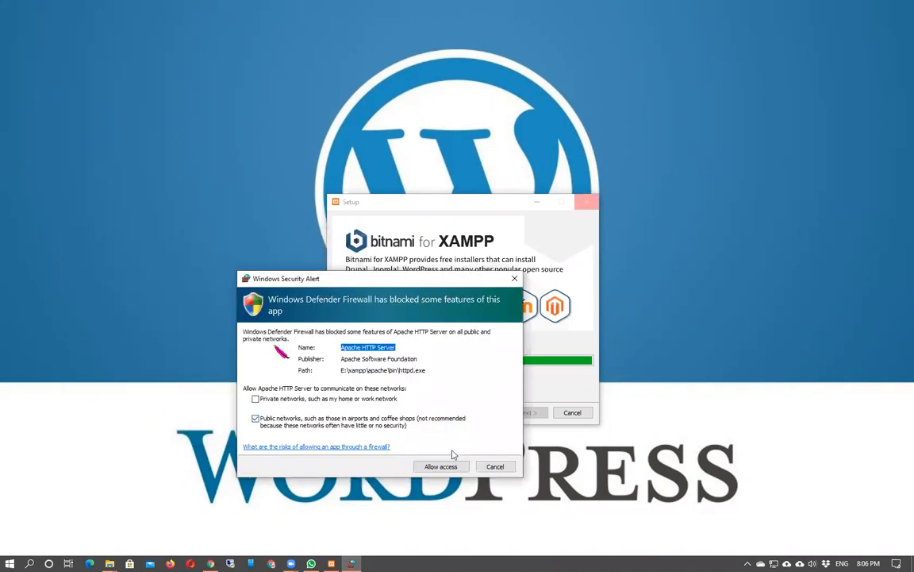
pyautogui.click(433, 467)
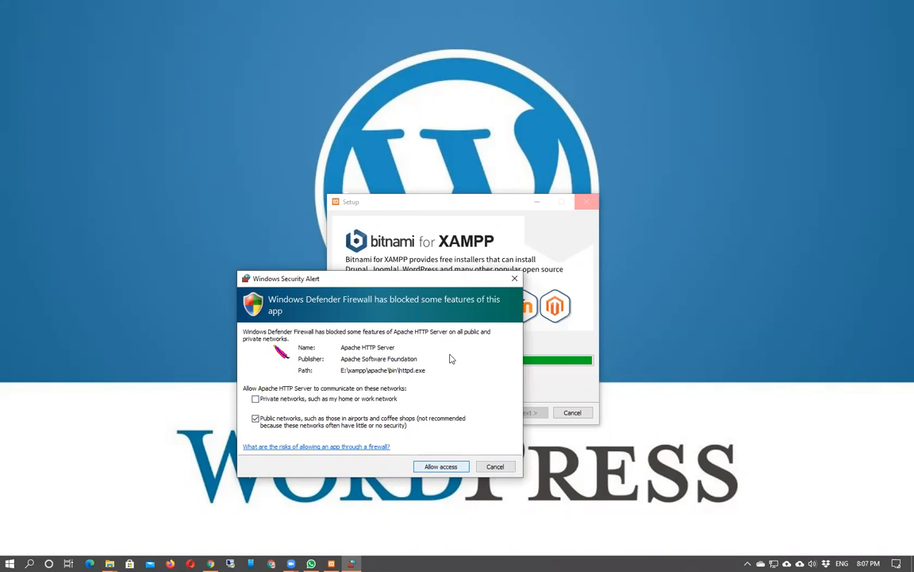
pyautogui.click(446, 466)
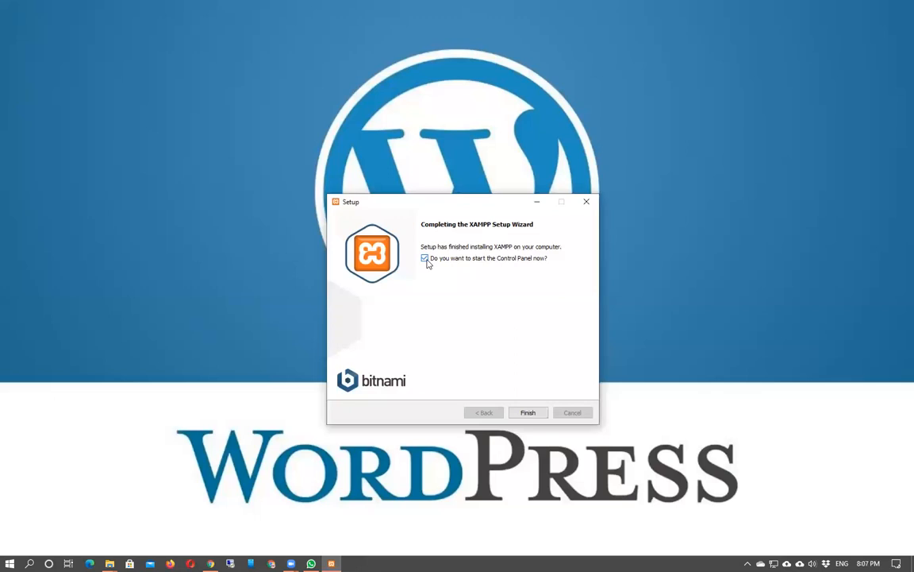
pyautogui.click(532, 418)
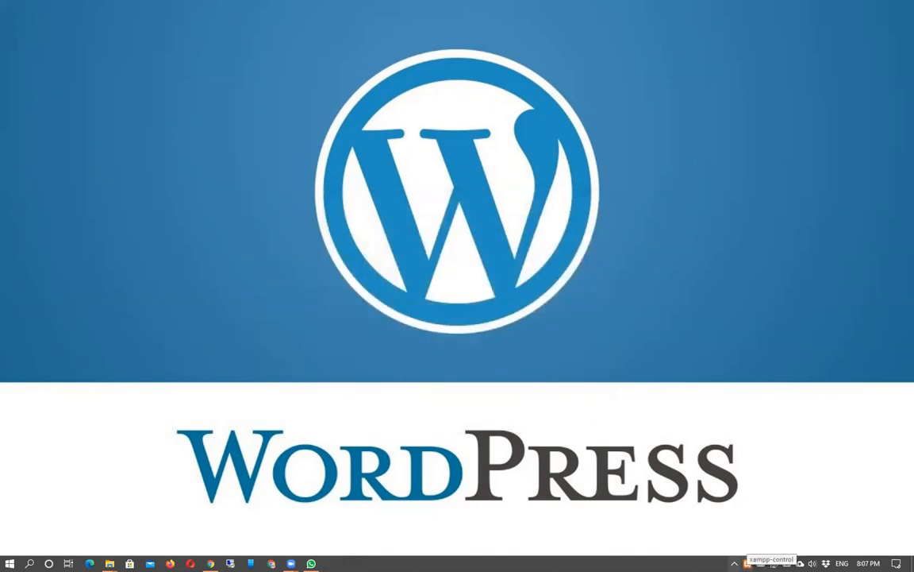
# Open XAMPP Control Panel v3.3.0 from the tray icons and move its window into view.
pyautogui.click(747, 563)
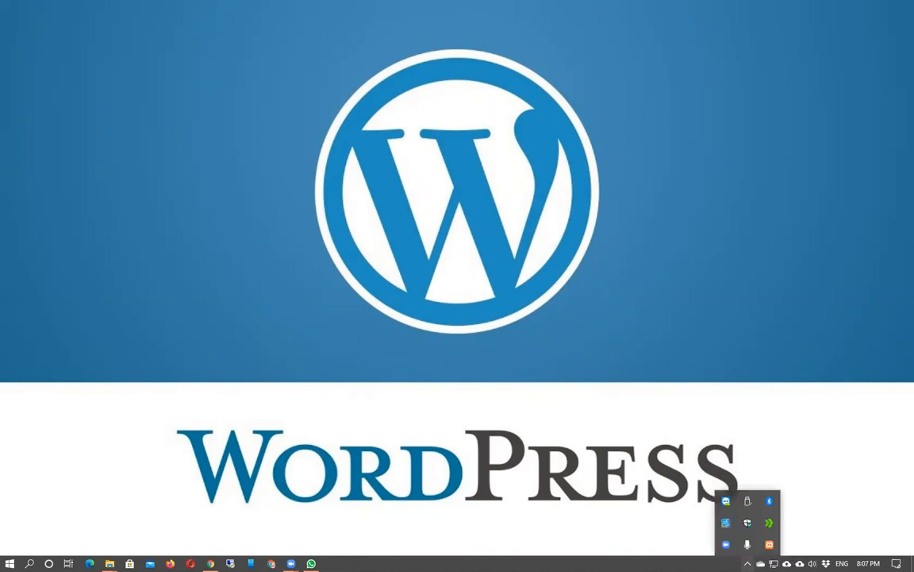
pyautogui.click(769, 545)
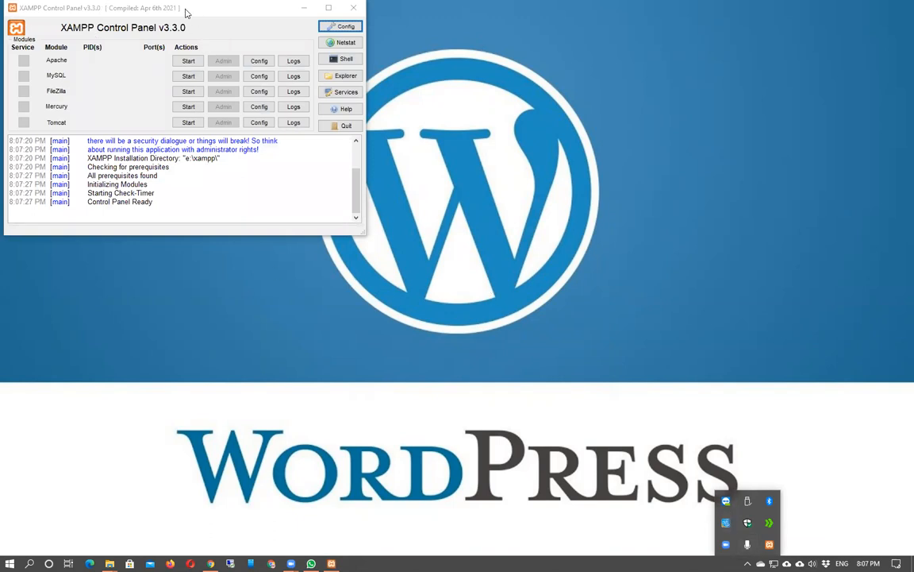
pyautogui.moveTo(186, 12); pyautogui.dragTo(218, 139)
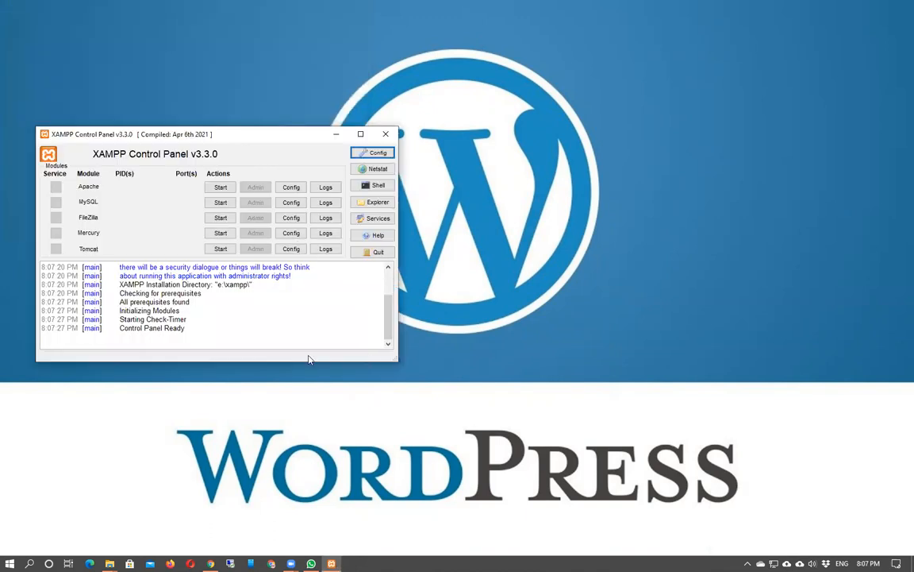
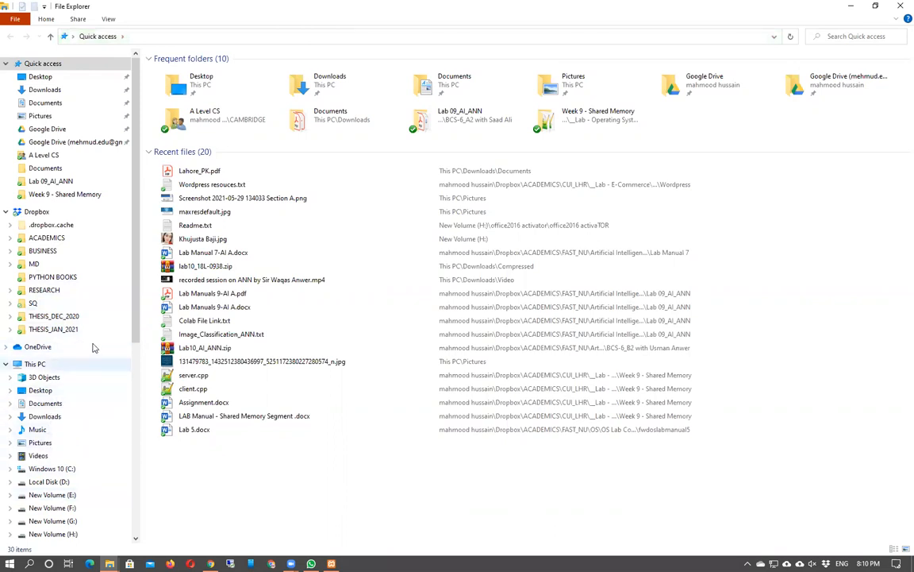
# Browse from the Windows 10 (C:) drive into C:\xampp\htdocs.
pyautogui.click(50, 470)
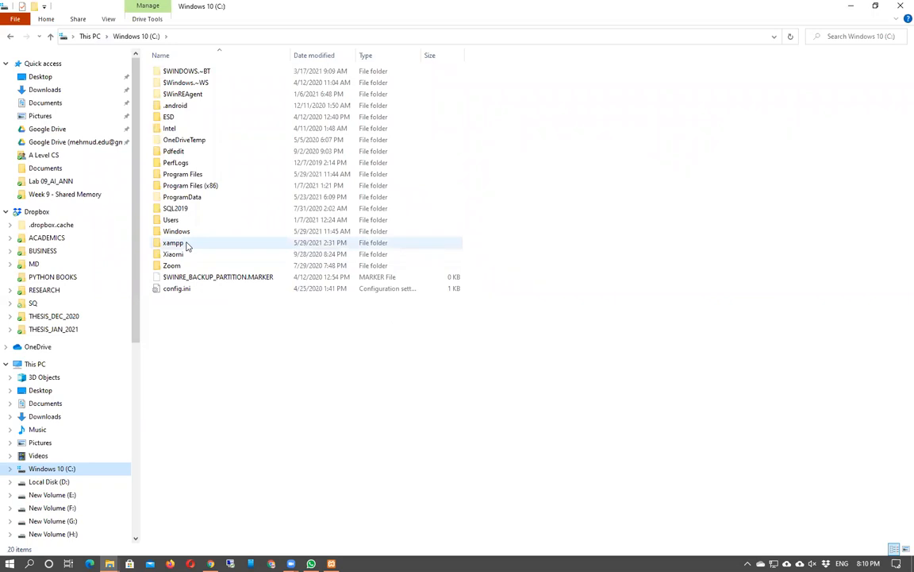
pyautogui.click(187, 246)
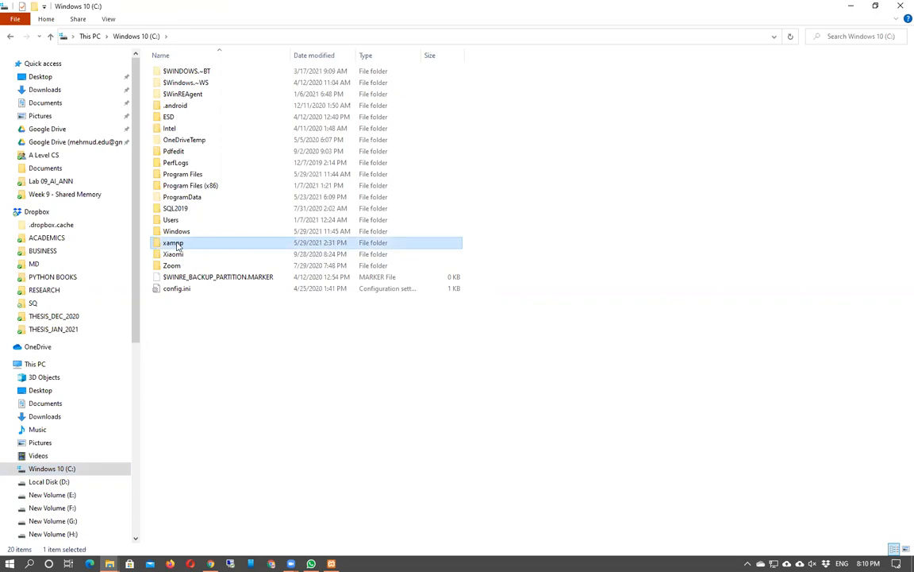
pyautogui.doubleClick(177, 247)
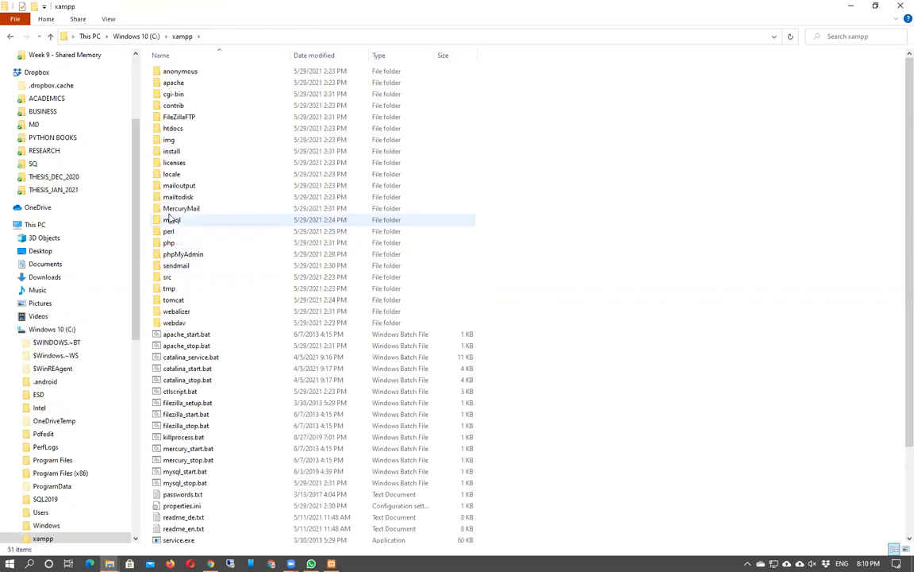
pyautogui.doubleClick(185, 129)
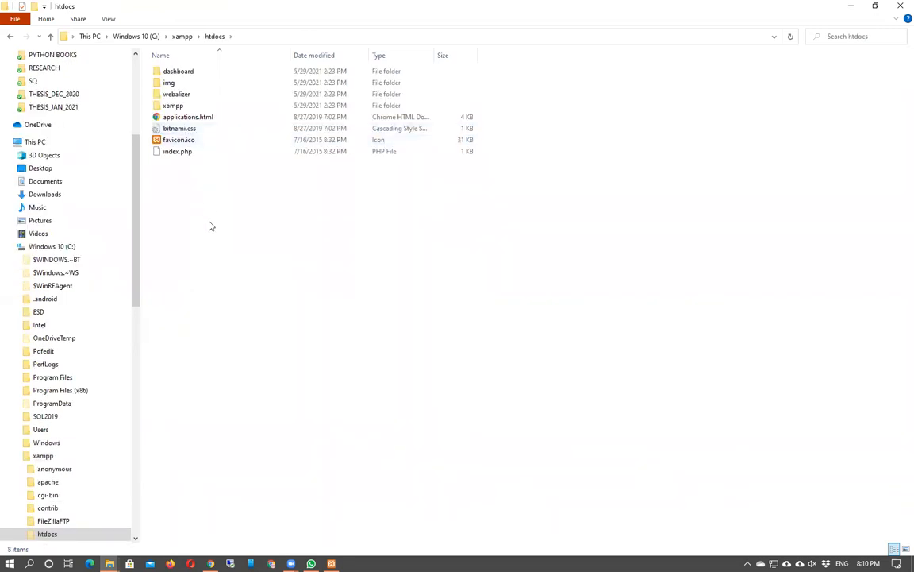
# Paste wordpress-5.7.2.zip into htdocs, extract it to a wordpress-5.7.2 folder, and start renaming that folder.
pyautogui.hotkey('ctrl', 'v')
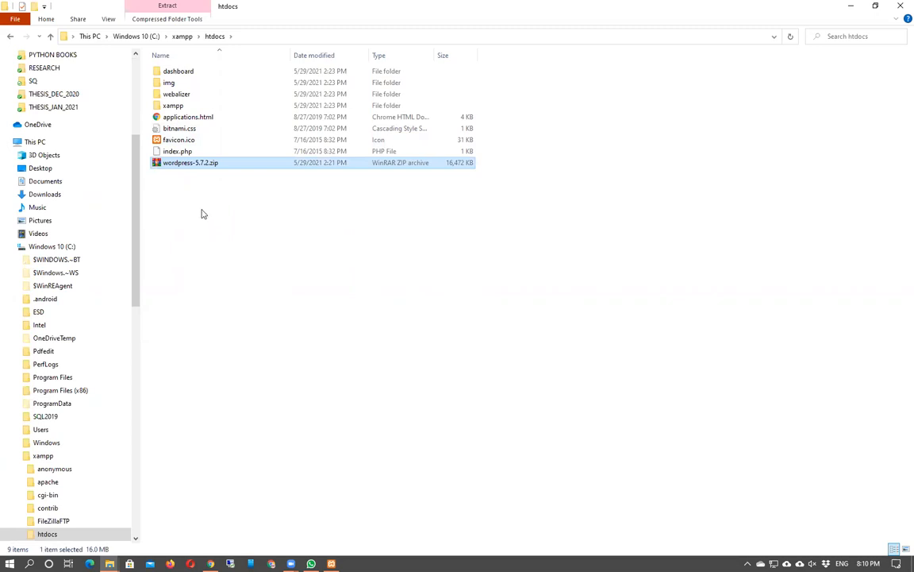
pyautogui.doubleClick(204, 162)
pyautogui.rightClick(204, 162)
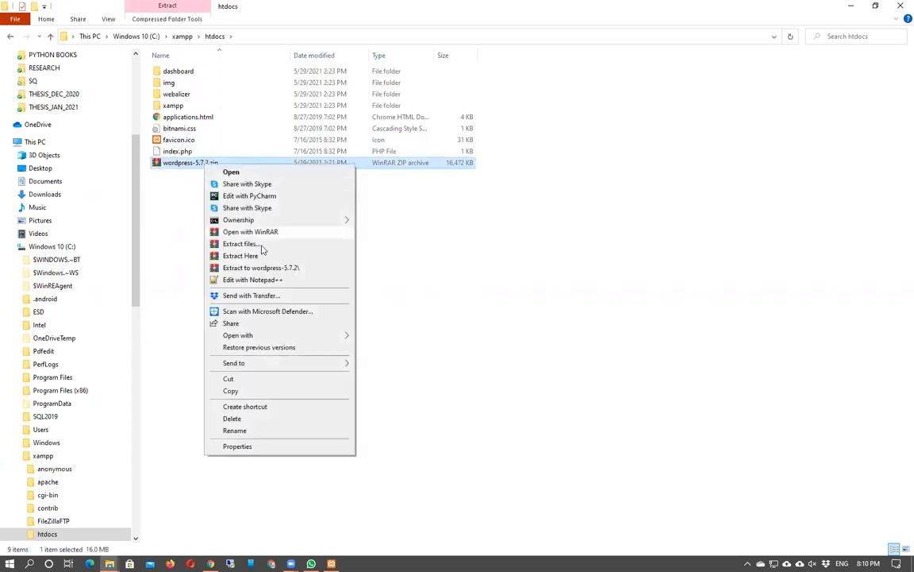
pyautogui.click(288, 270)
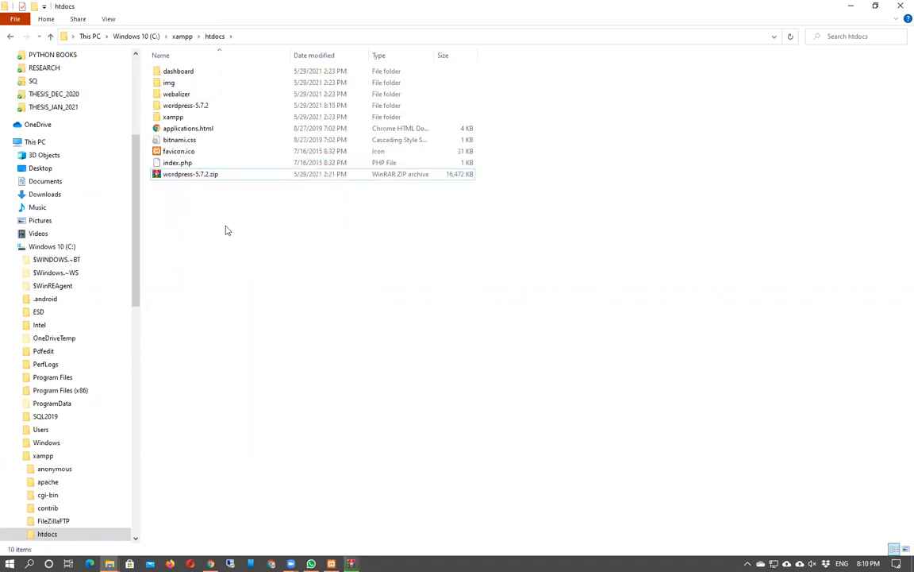
pyautogui.click(203, 180)
pyautogui.click(203, 108)
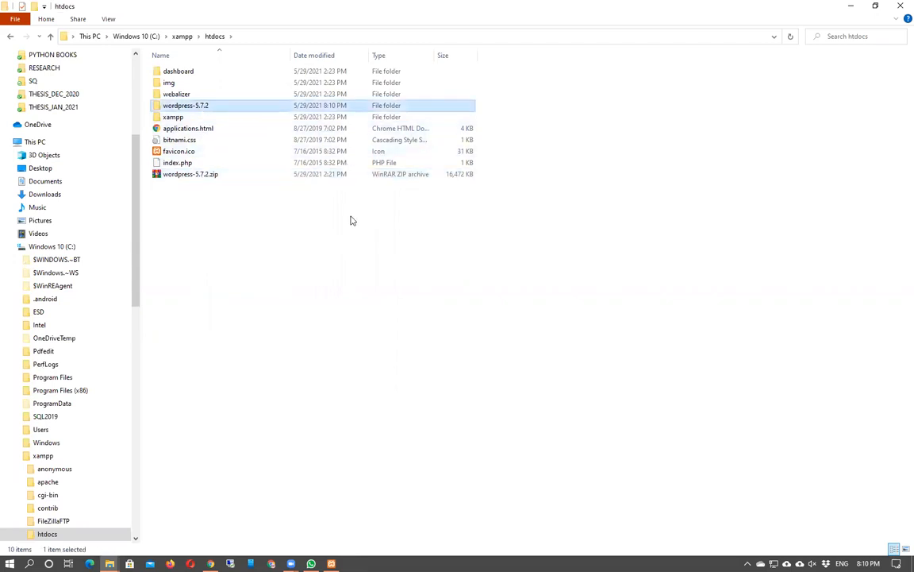
pyautogui.press('F2')
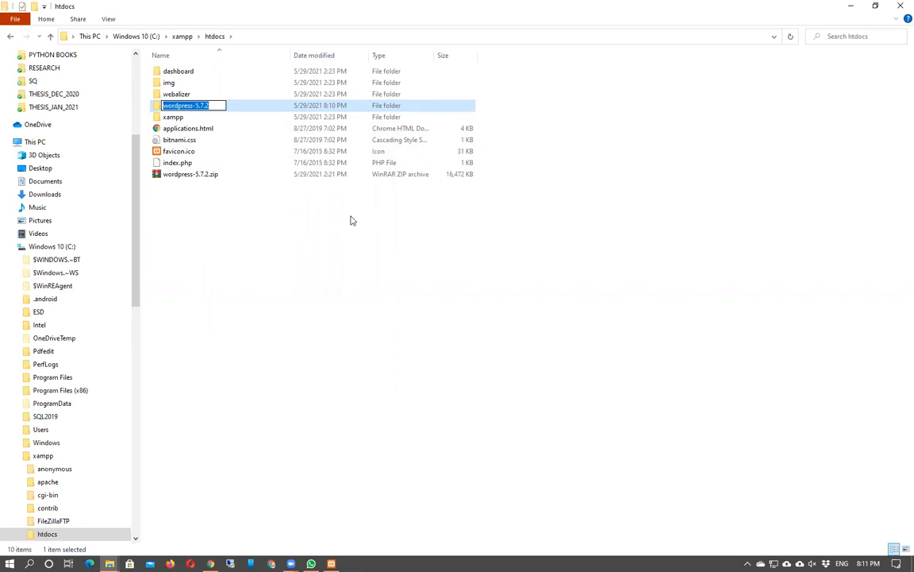
# Name the extracted WordPress folder 'pakebay' and clear the selection.
pyautogui.write('pakebay')
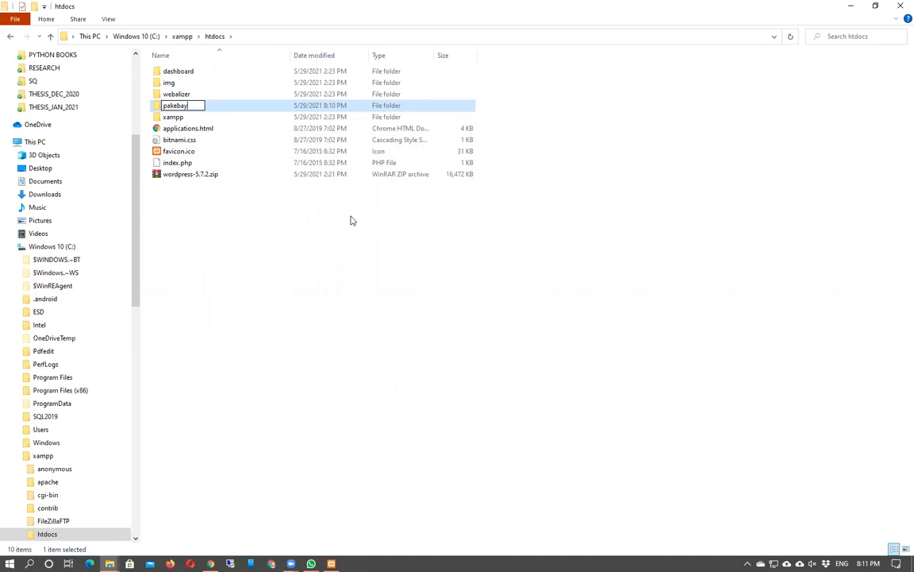
pyautogui.press('Return')
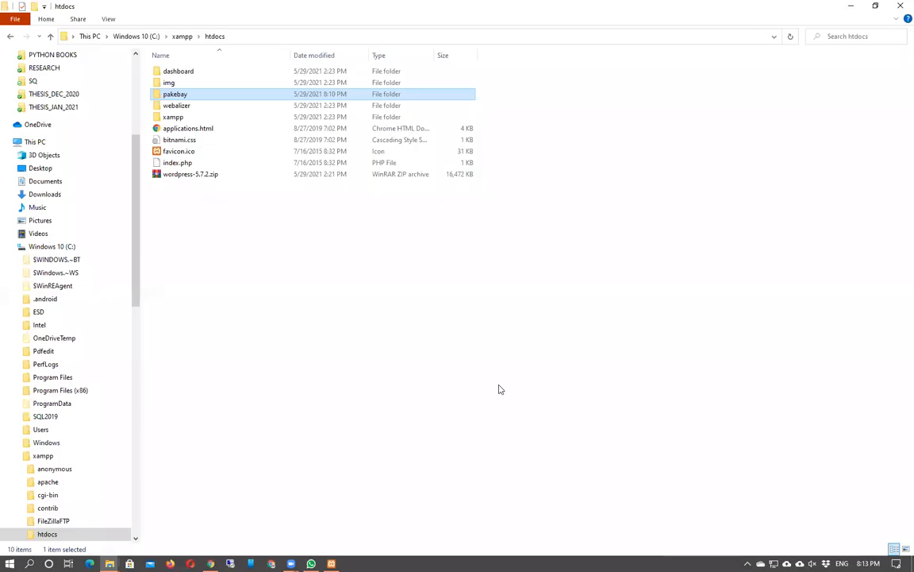
pyautogui.click(351, 337)
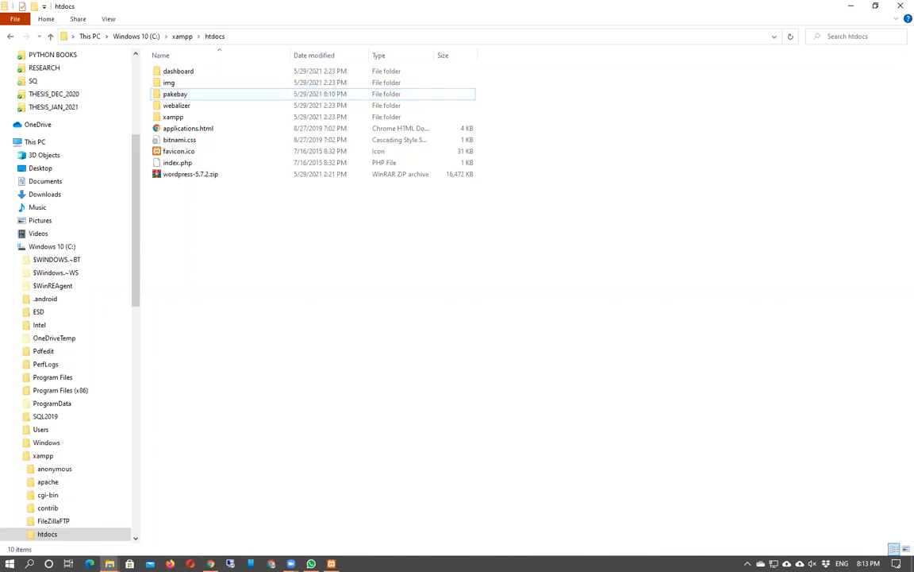
pyautogui.moveTo(210, 563)
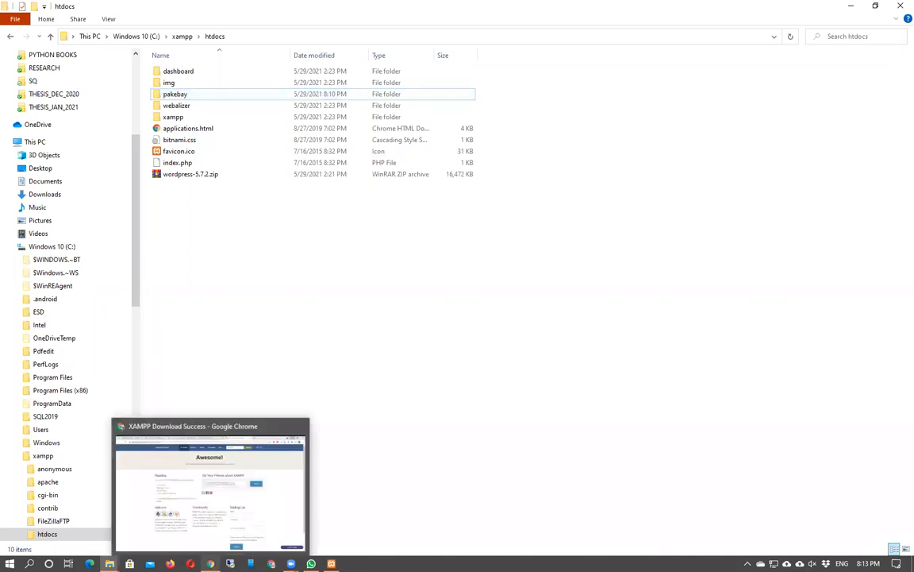
# In a new Chrome tab, enter localhost/ and go to the localhost/phpmyadmin suggestion.
pyautogui.click(285, 492)
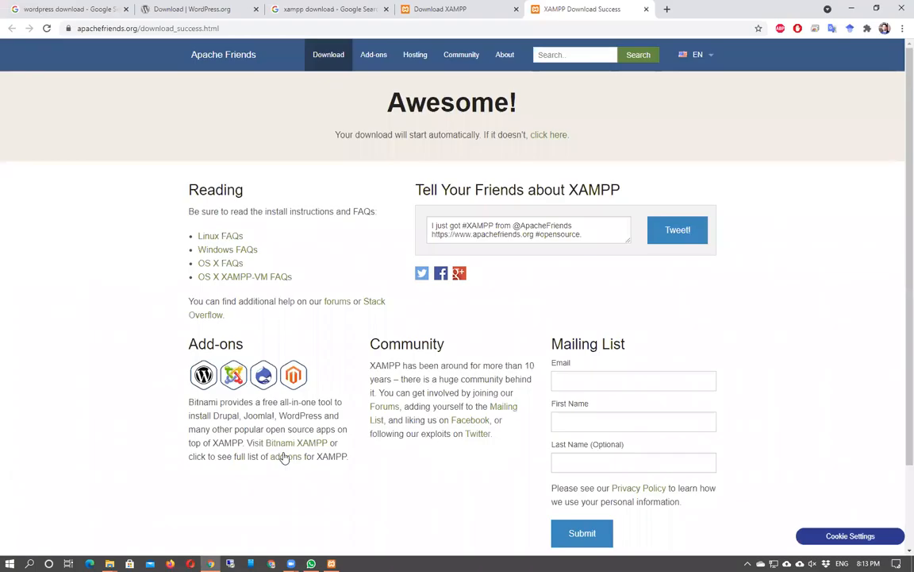
pyautogui.moveTo(331, 563)
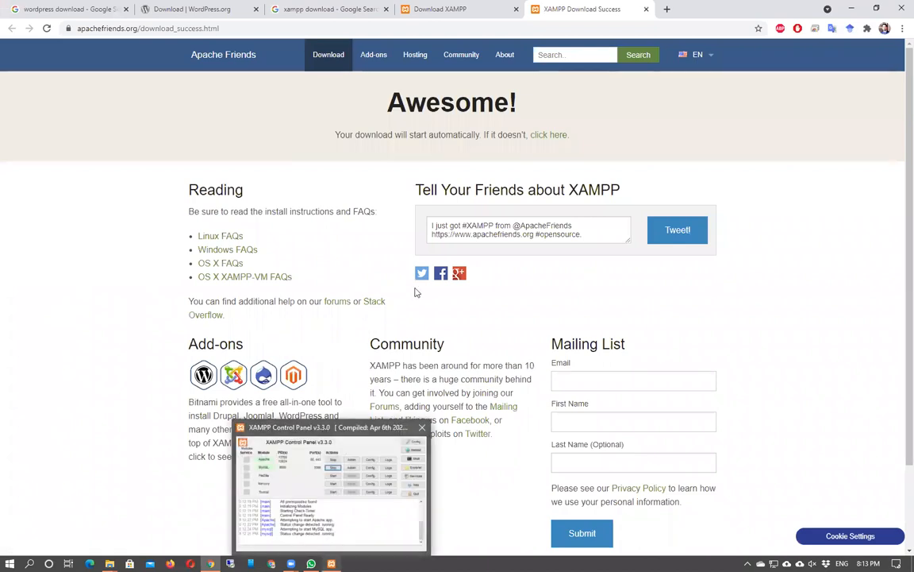
pyautogui.click(667, 9)
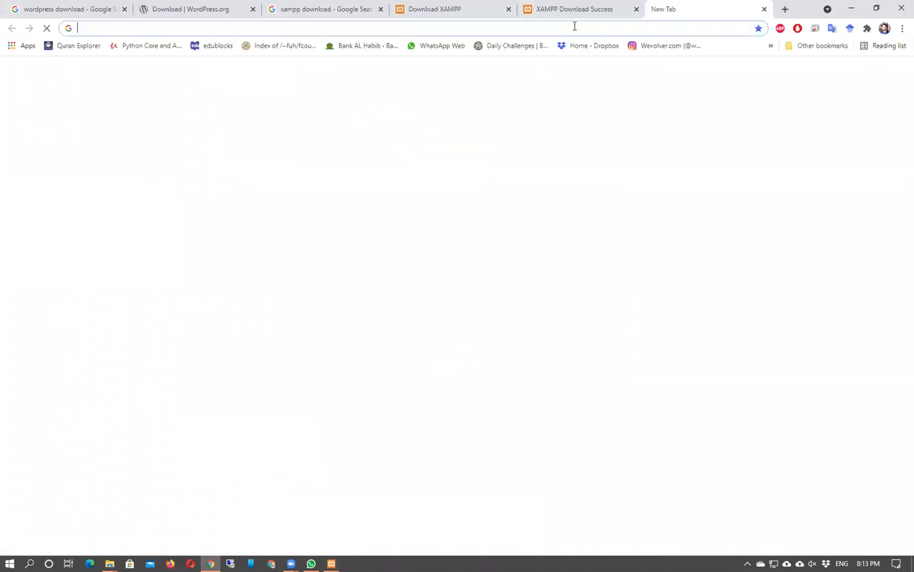
pyautogui.click(519, 24)
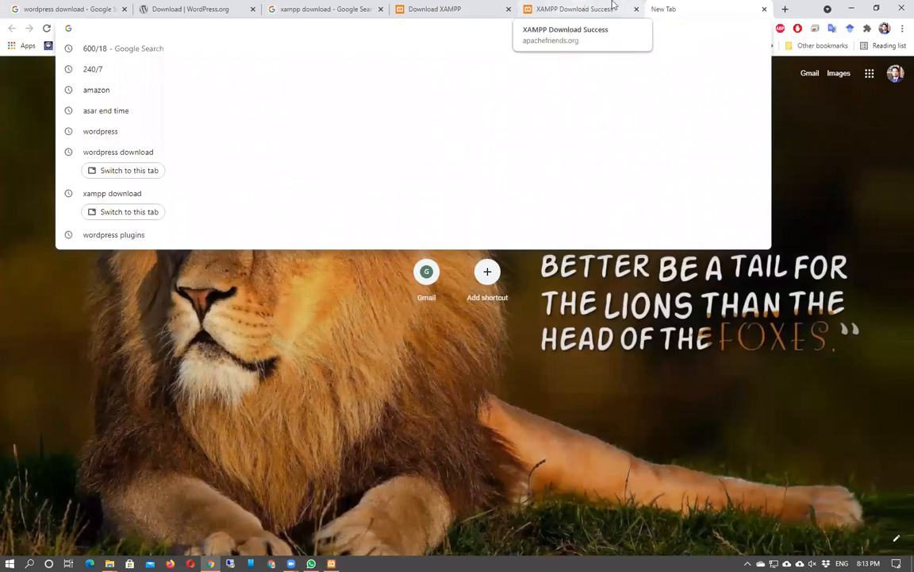
pyautogui.click(559, 9)
pyautogui.click(685, 6)
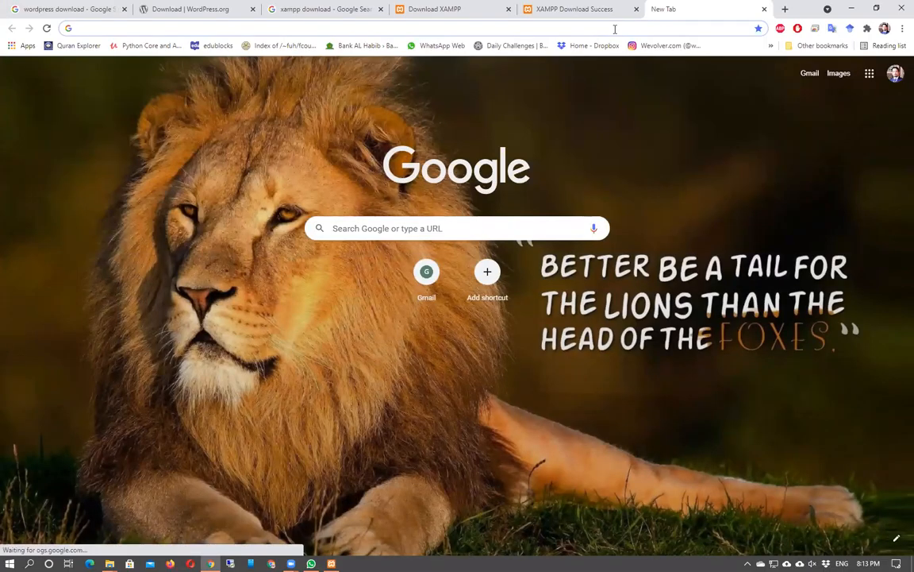
pyautogui.write('localhost')
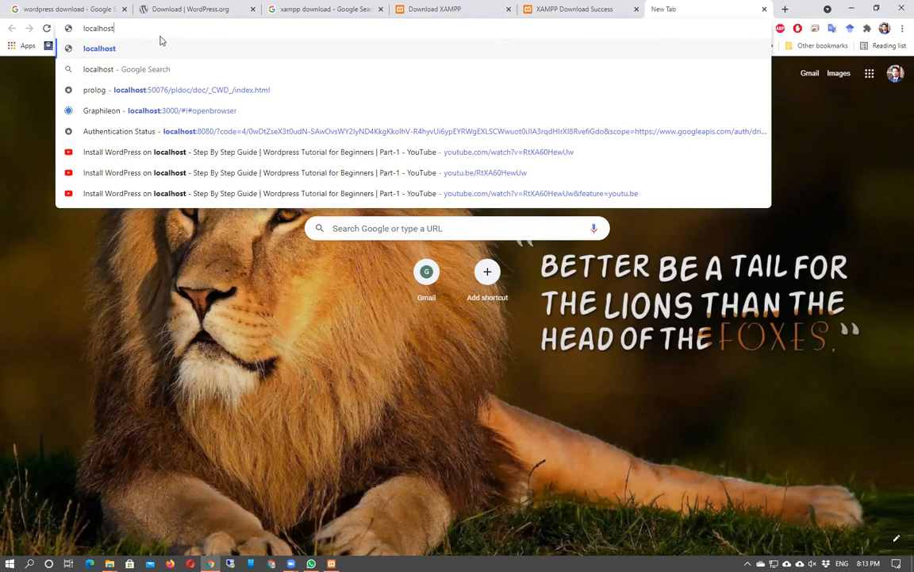
pyautogui.moveTo(331, 563)
pyautogui.write('/')
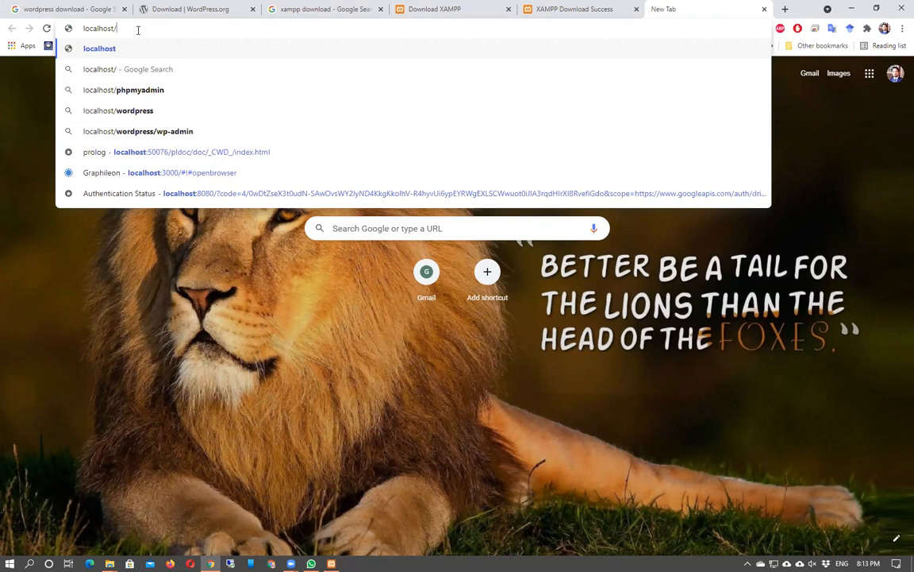
pyautogui.press('Down')
pyautogui.press('Down')
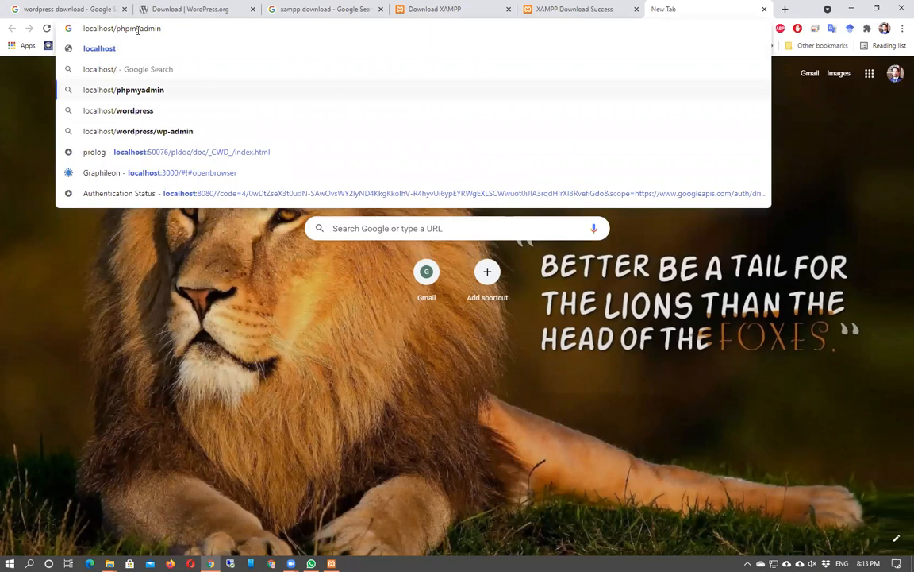
pyautogui.press('Return')
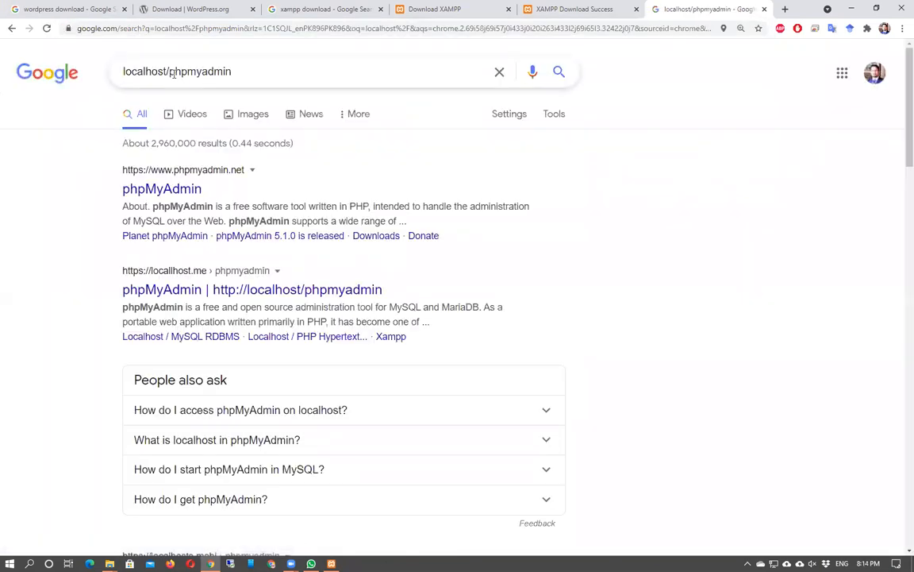
# Load localhost/phpmyadmin from the address bar, then check the XAMPP Control Panel and minimize it.
pyautogui.click(155, 32)
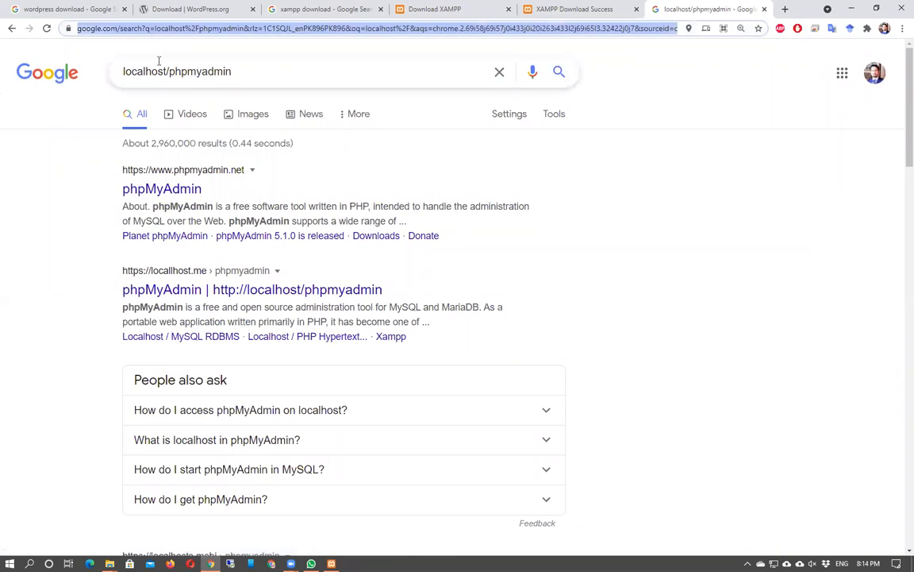
pyautogui.write('lo')
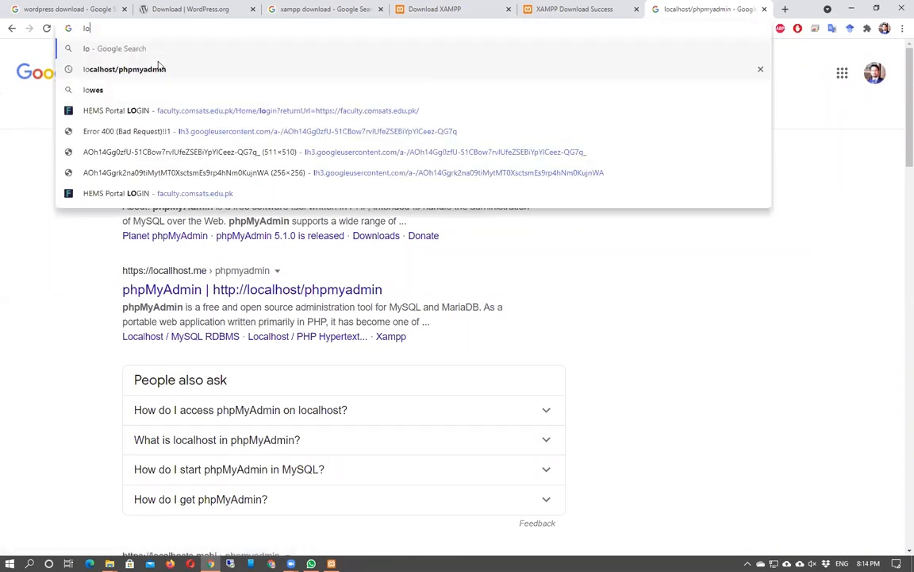
pyautogui.write('calhost/php')
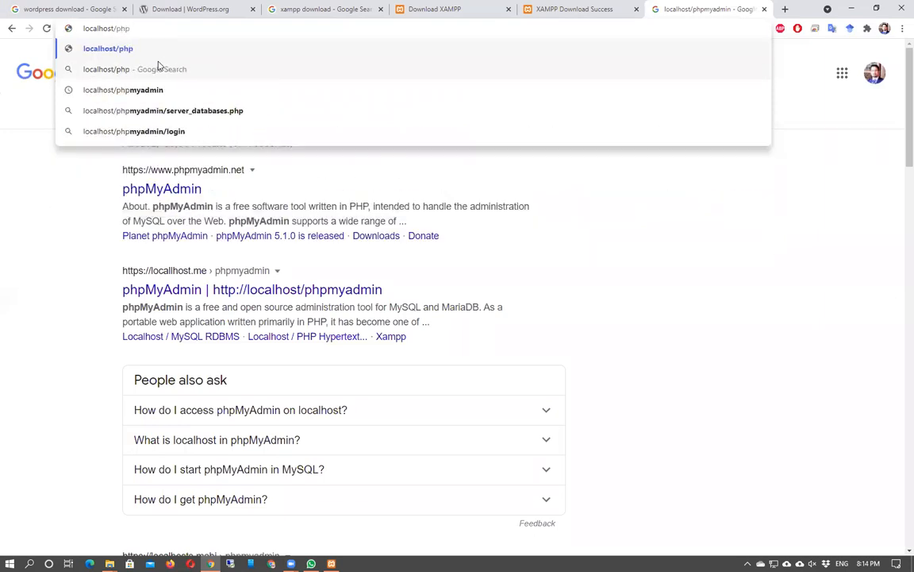
pyautogui.write('myadmin')
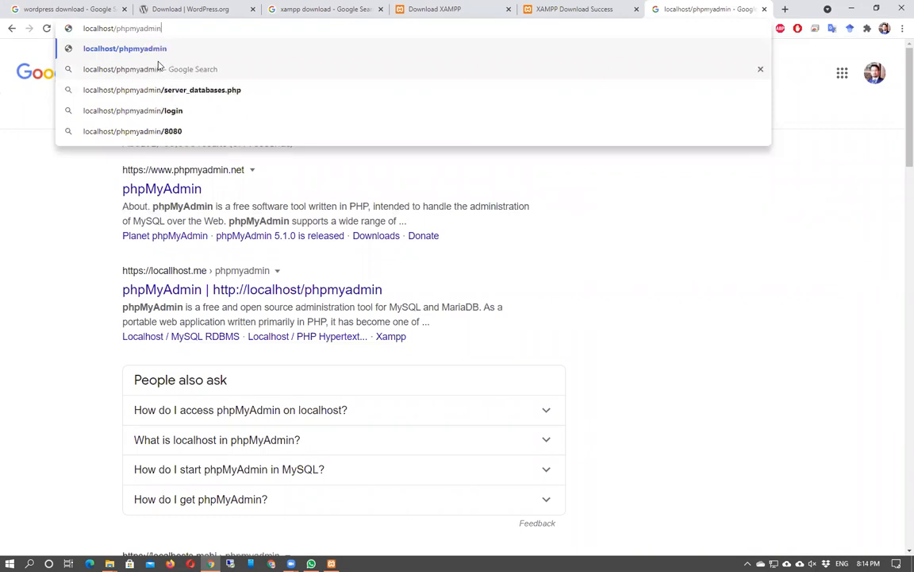
pyautogui.press('Return')
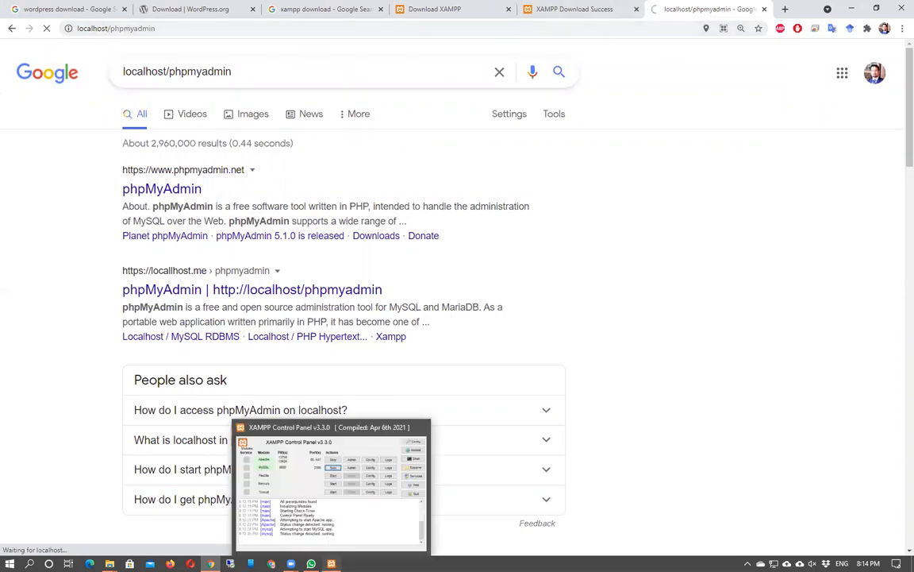
pyautogui.click(331, 484)
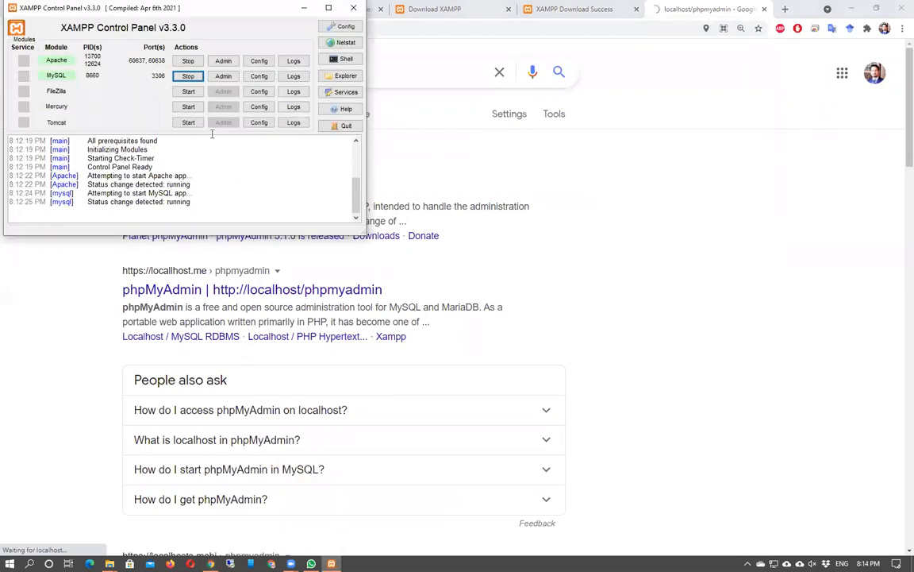
pyautogui.click(304, 9)
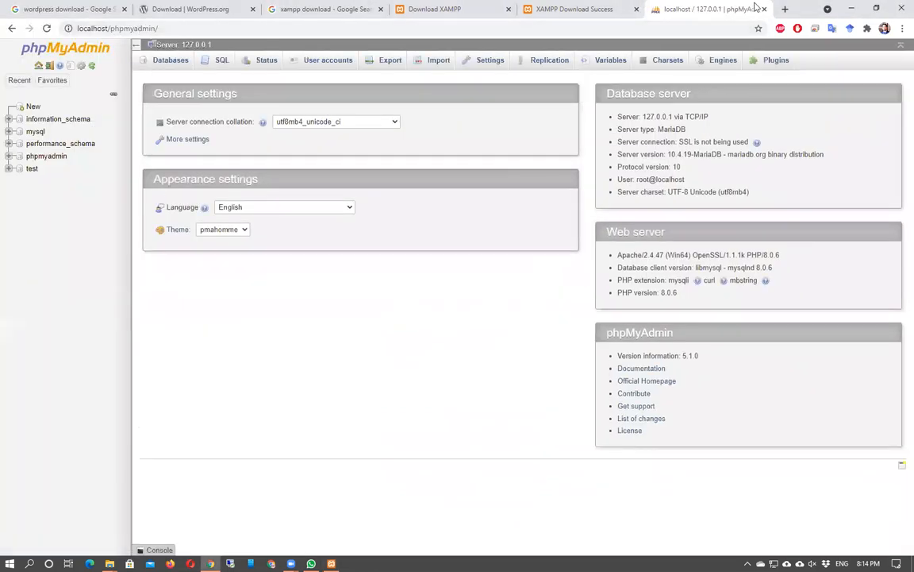
# Open an extra browser tab and start entering the localhost/phpmyadmin address.
pyautogui.click(785, 8)
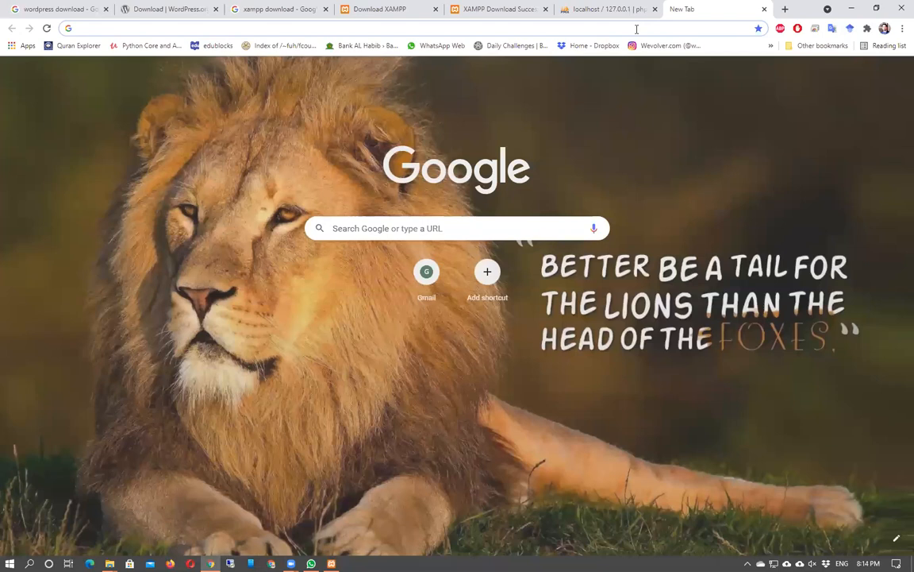
pyautogui.write('loc')
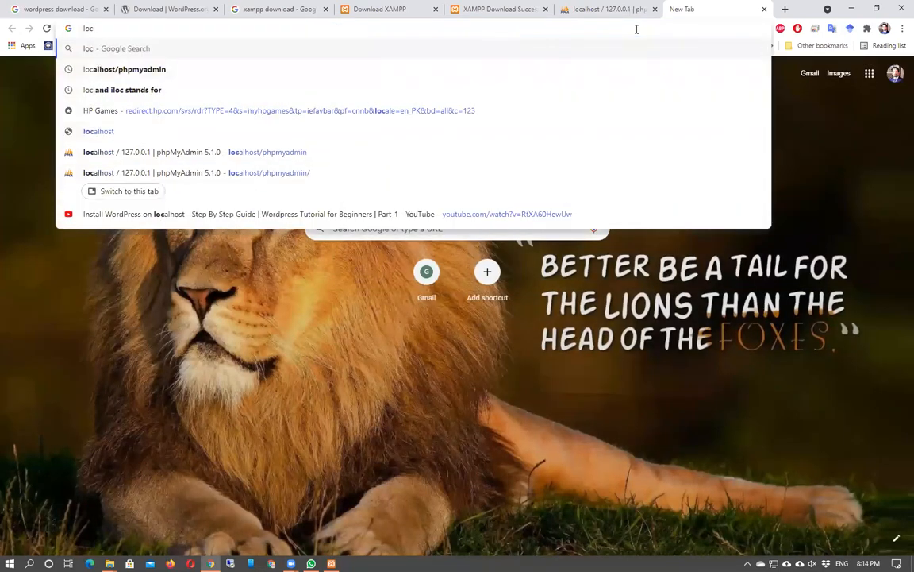
pyautogui.press('Down')
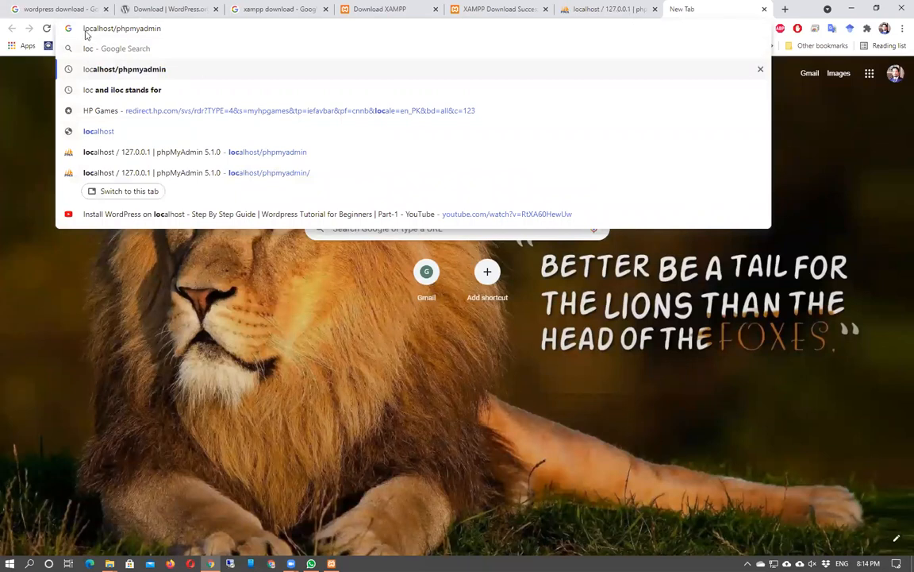
# Copy the phpMyAdmin tab's address and launch Notepad via Win+R.
pyautogui.click(601, 6)
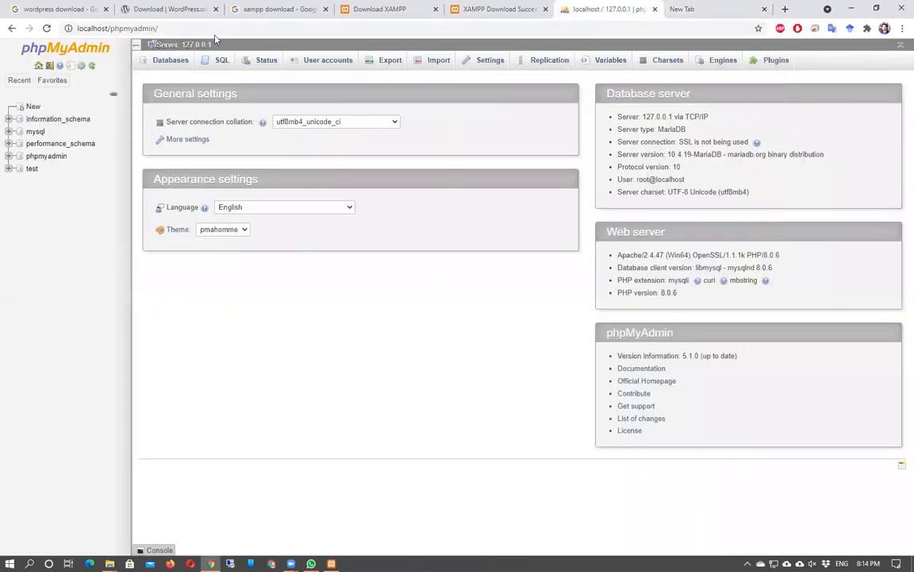
pyautogui.click(82, 31)
pyautogui.hotkey('ctrl', 'c')
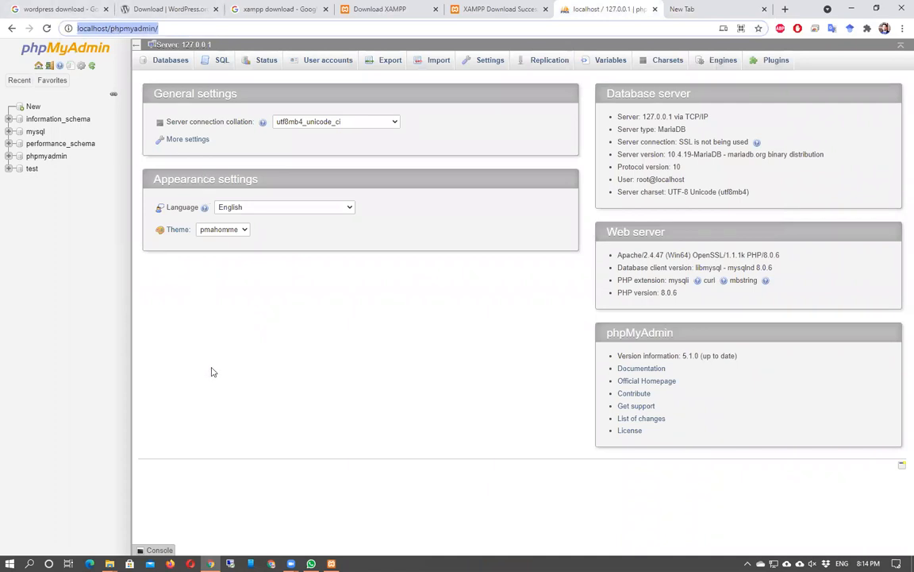
pyautogui.press('super+r')
pyautogui.press('Return')
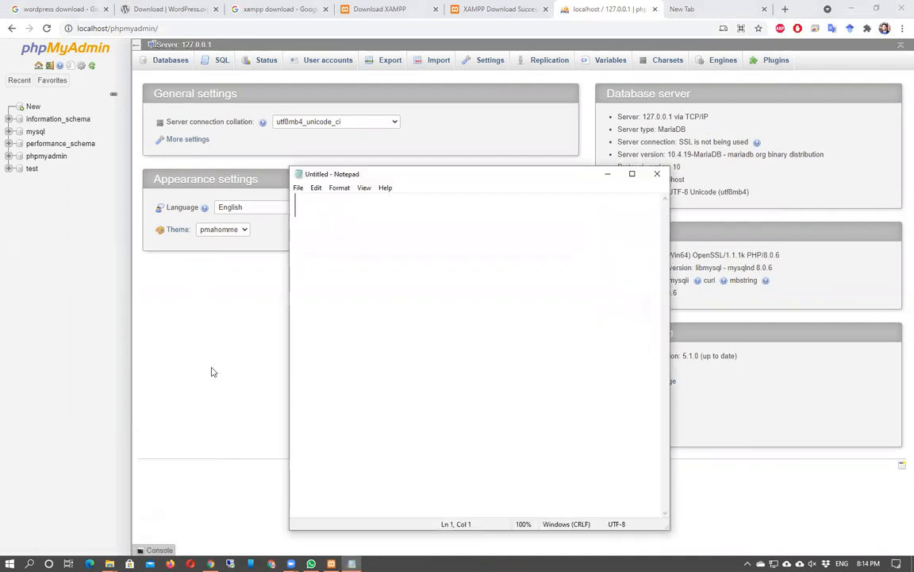
pyautogui.hotkey('ctrl', 'v')
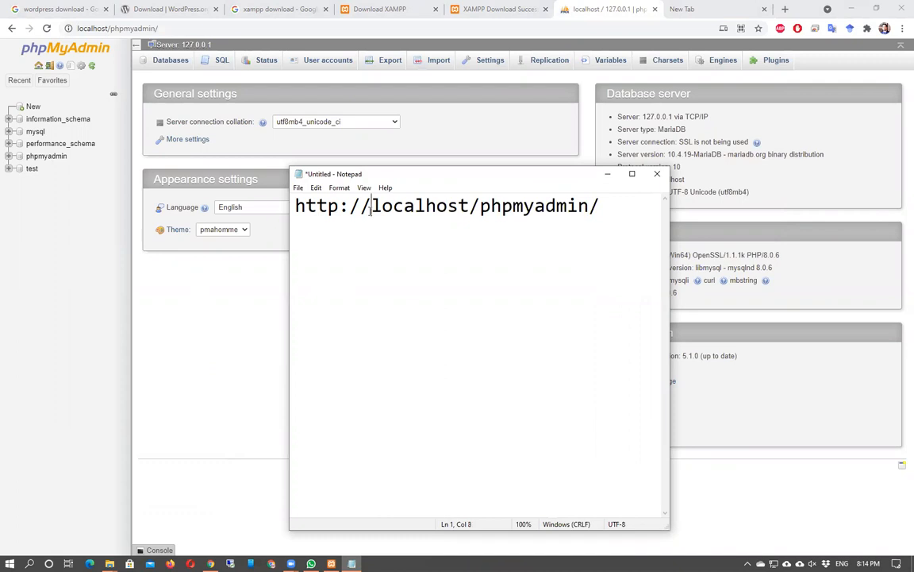
pyautogui.moveTo(372, 206); pyautogui.dragTo(590, 209)
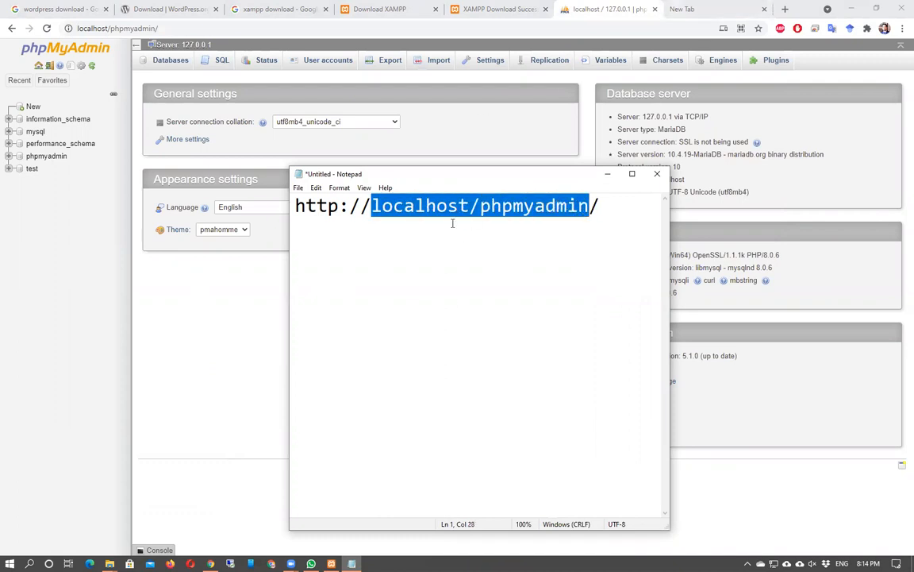
pyautogui.click(371, 207)
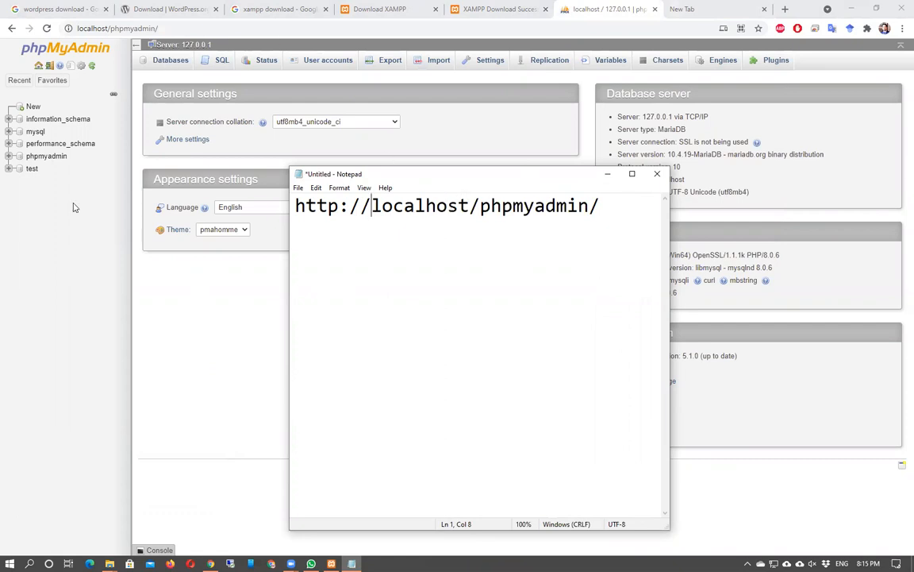
# Create a database named pakebay_db from phpMyAdmin's Databases tab.
pyautogui.click(608, 173)
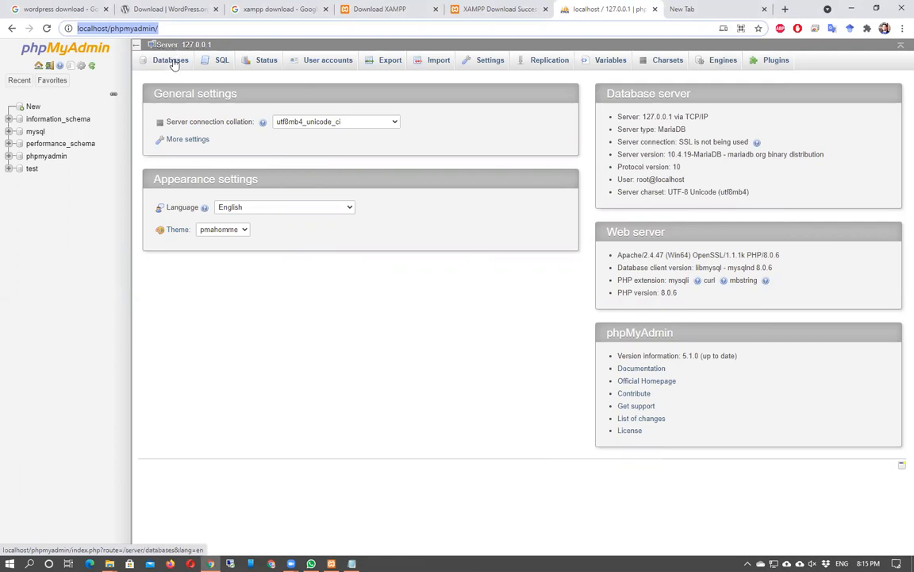
pyautogui.click(173, 63)
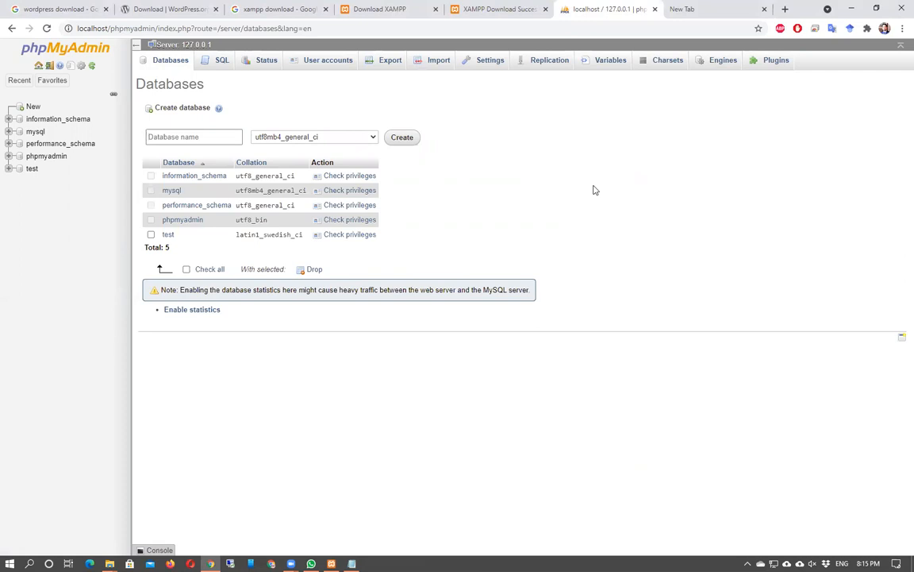
pyautogui.write('pakebay_db')
pyautogui.click(402, 139)
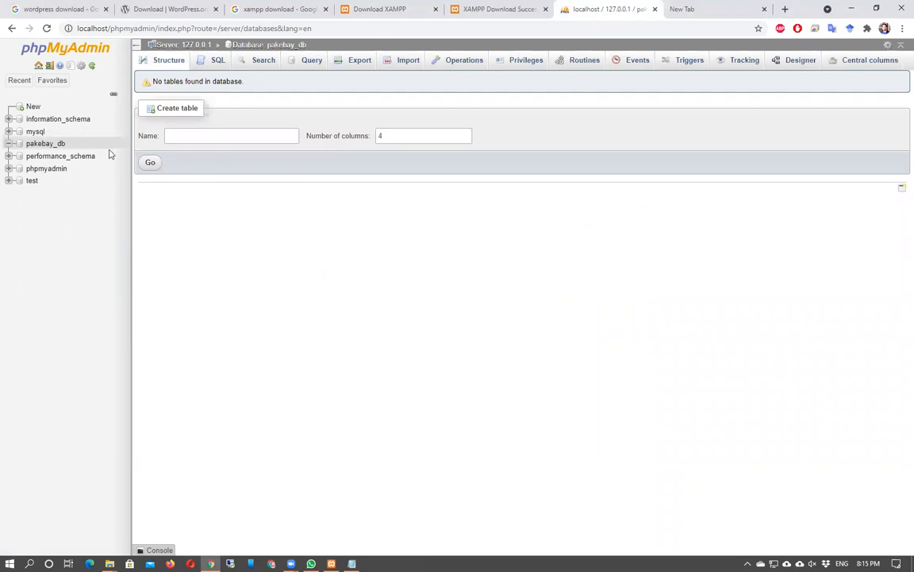
pyautogui.click(172, 138)
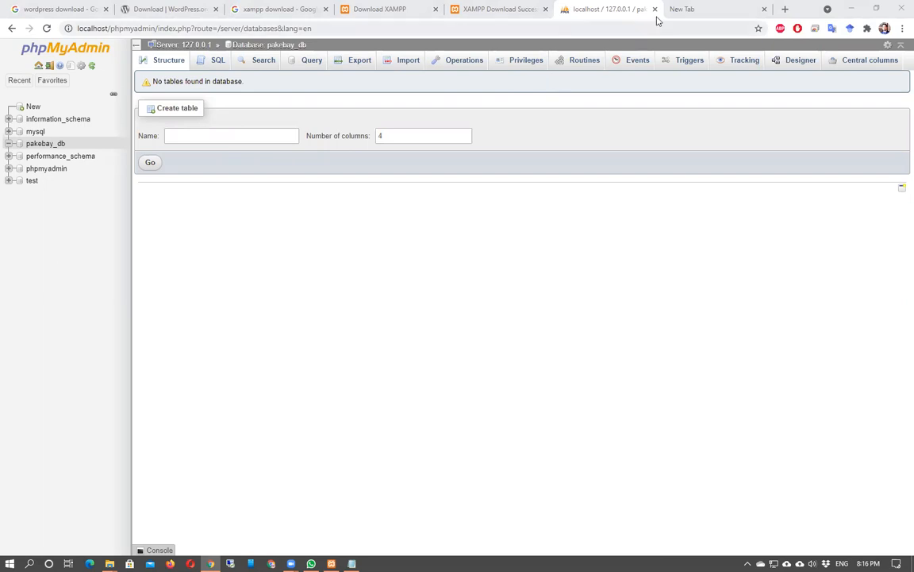
# Close the phpMyAdmin tab and trim the remaining tab's address back to localhost/.
pyautogui.click(655, 9)
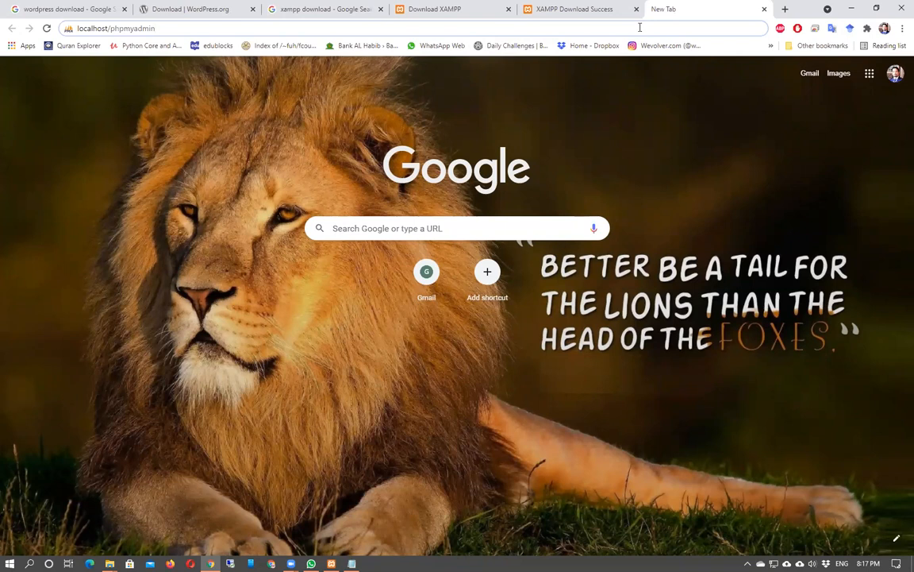
pyautogui.click(640, 27)
pyautogui.press('BackSpace')
pyautogui.press('BackSpace')
pyautogui.press('BackSpace')
pyautogui.press('BackSpace')
pyautogui.press('BackSpace')
pyautogui.press('BackSpace')
pyautogui.press('BackSpace')
pyautogui.press('BackSpace')
pyautogui.press('BackSpace')
pyautogui.press('BackSpace')
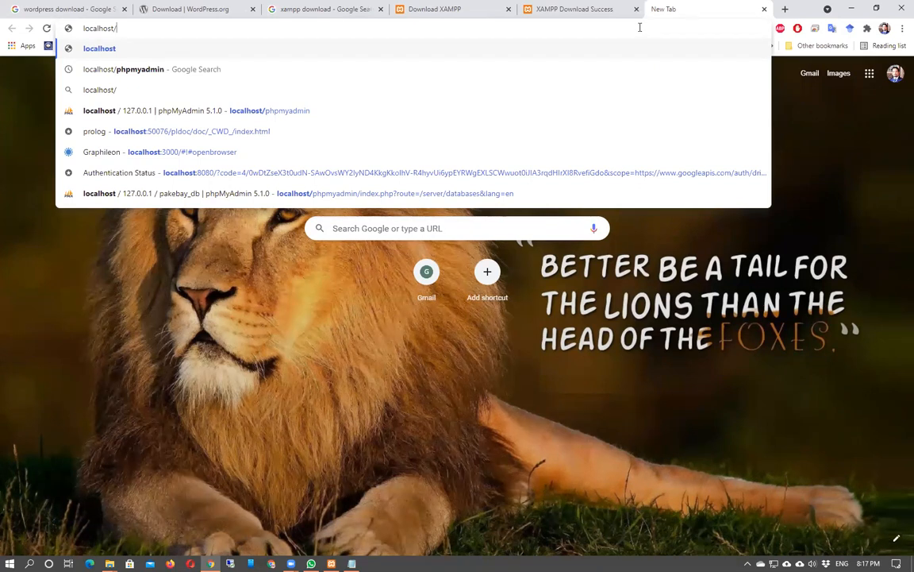
pyautogui.press('Down')
pyautogui.press('Down')
pyautogui.press('Down')
pyautogui.press('BackSpace')
pyautogui.press('BackSpace')
pyautogui.press('BackSpace')
pyautogui.press('BackSpace')
pyautogui.press('BackSpace')
pyautogui.press('BackSpace')
pyautogui.press('BackSpace')
pyautogui.press('BackSpace')
pyautogui.press('BackSpace')
pyautogui.press('BackSpace')
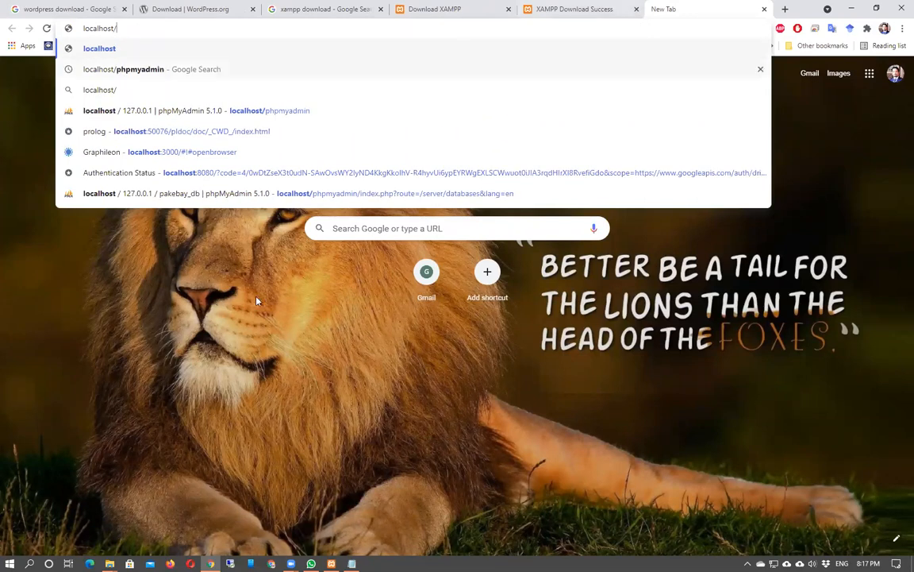
# Check the pakebay folder name in htdocs, then type localhost/pakebay into Chrome's address bar.
pyautogui.moveTo(110, 563)
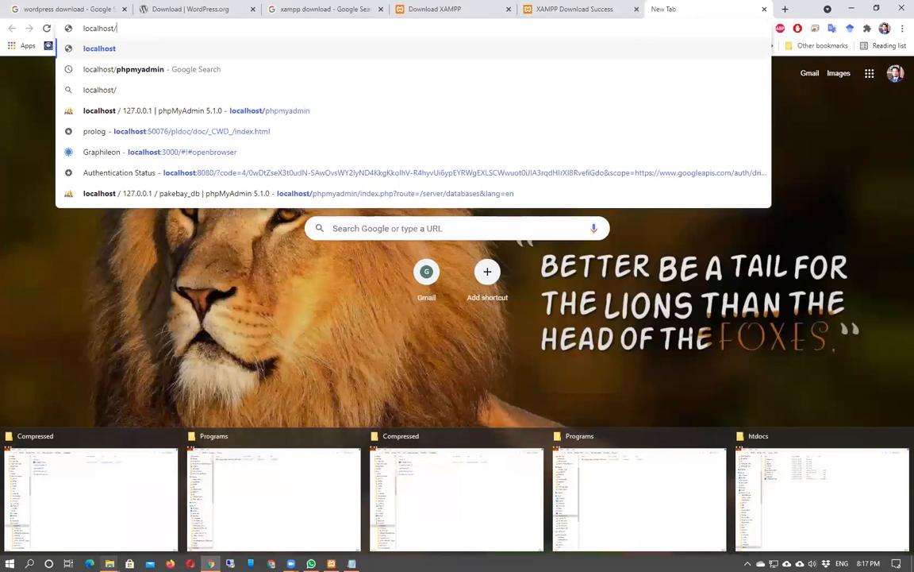
pyautogui.click(768, 496)
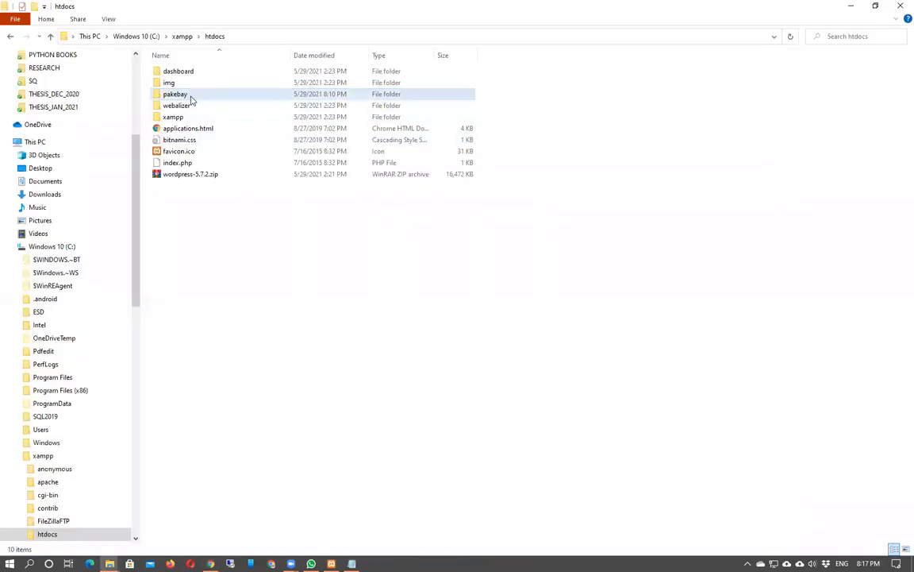
pyautogui.click(851, 6)
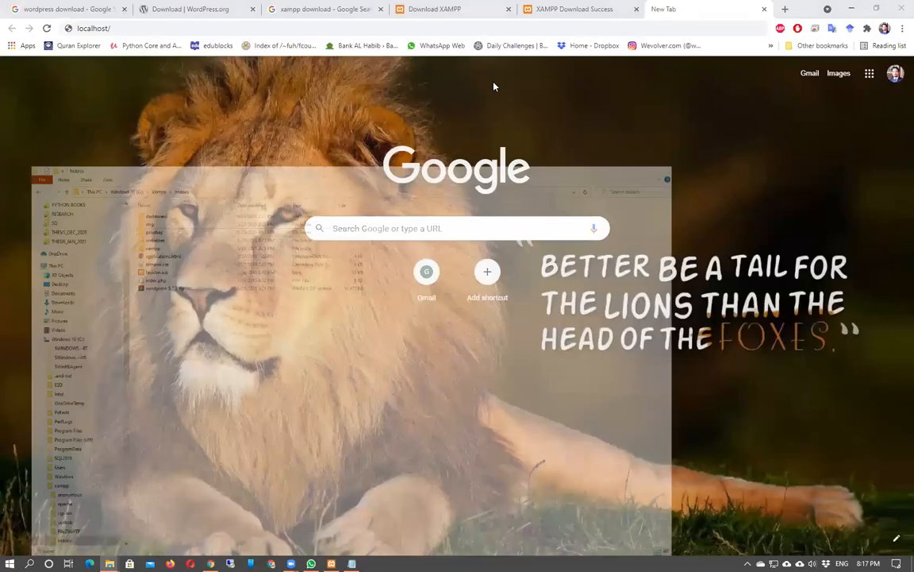
pyautogui.write('localhost/pakebay')
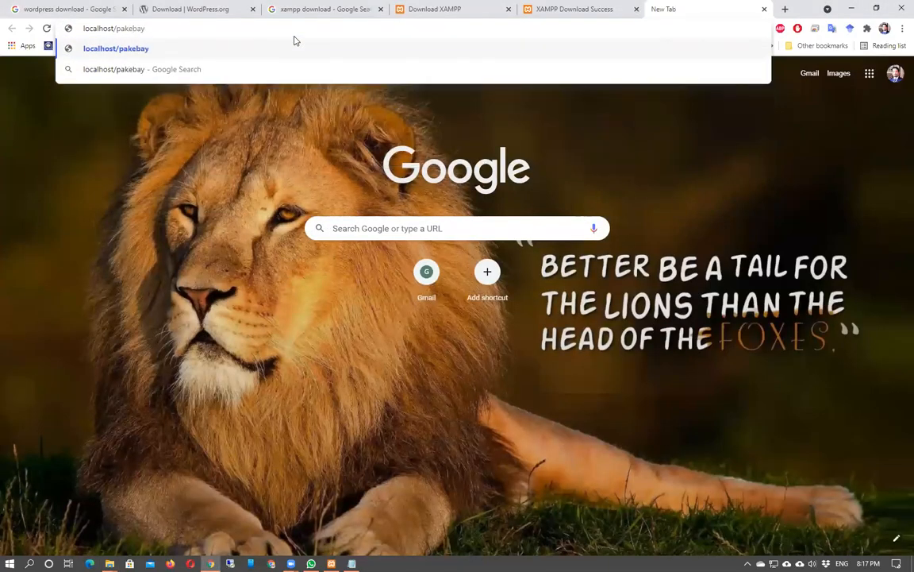
# Load localhost/pakebay and open the wordpress/ folder from its Index of /pakebay listing.
pyautogui.press('Return')
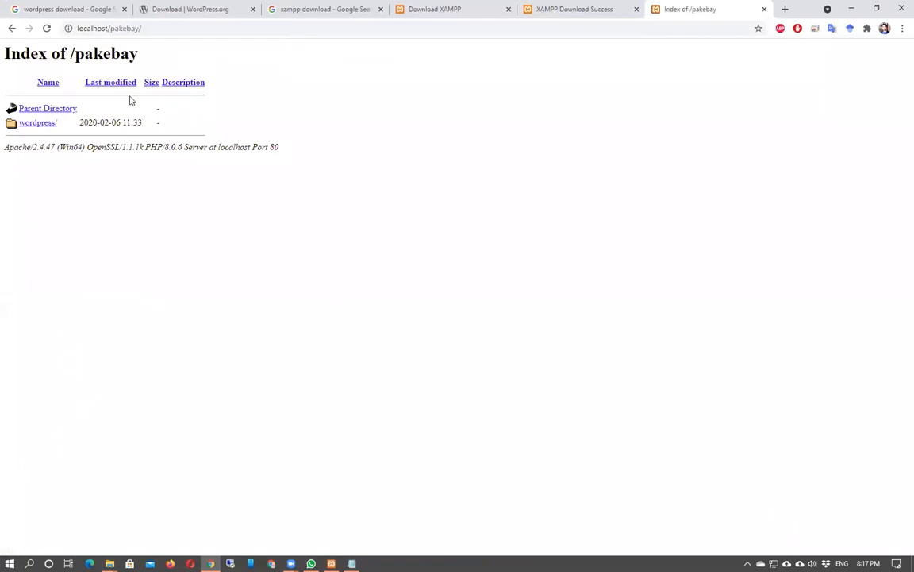
pyautogui.click(35, 124)
# Browse from htdocs into pakebay and open its extracted wordpress subfolder.
pyautogui.moveTo(109, 563)
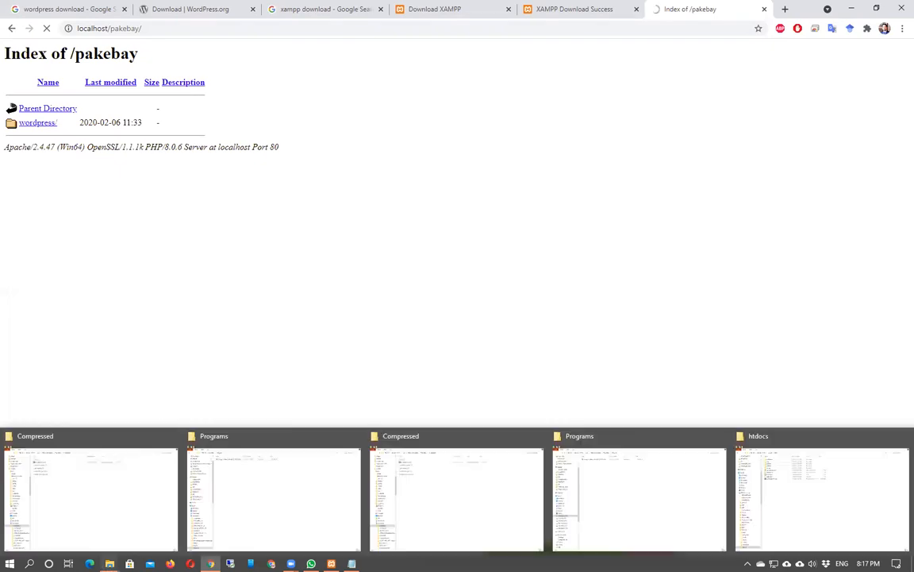
pyautogui.click(774, 496)
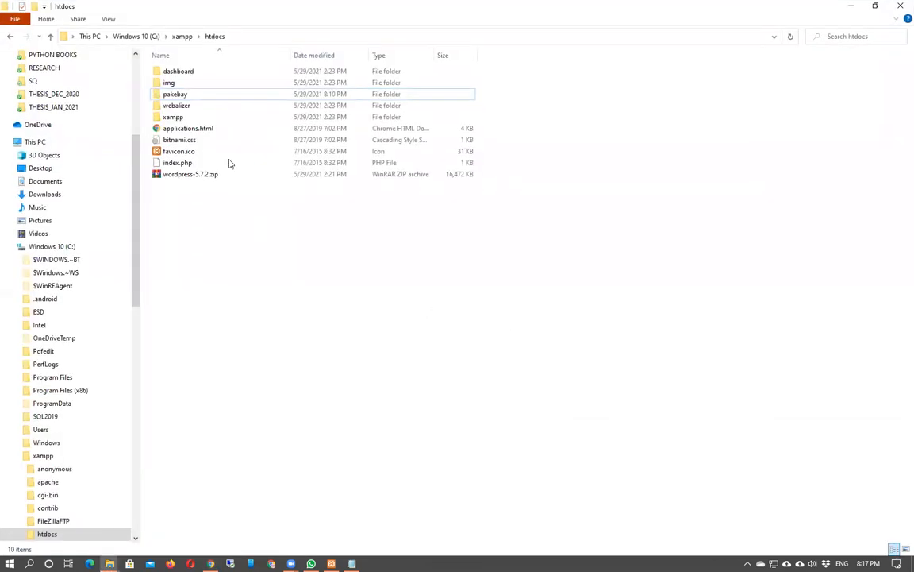
pyautogui.doubleClick(225, 96)
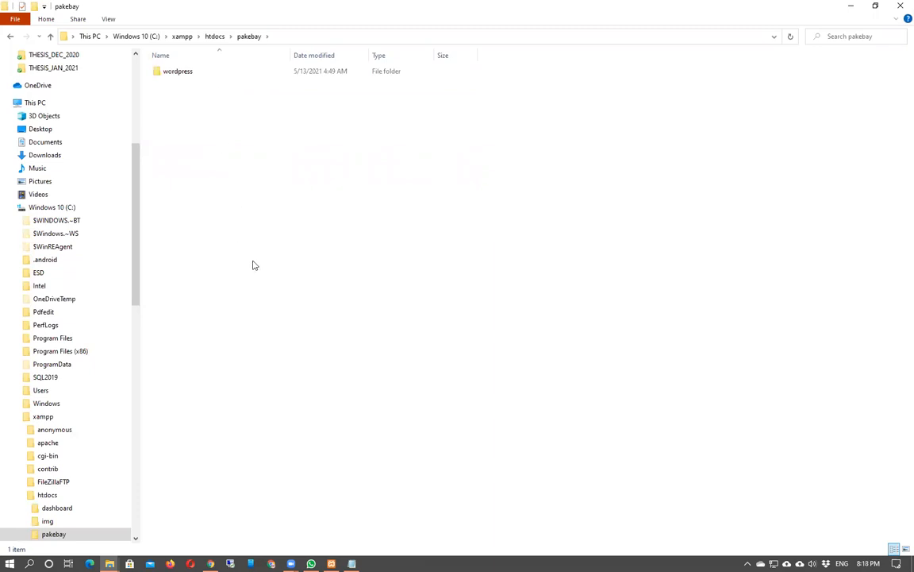
pyautogui.hotkey('alt', 'Left')
pyautogui.click(195, 175)
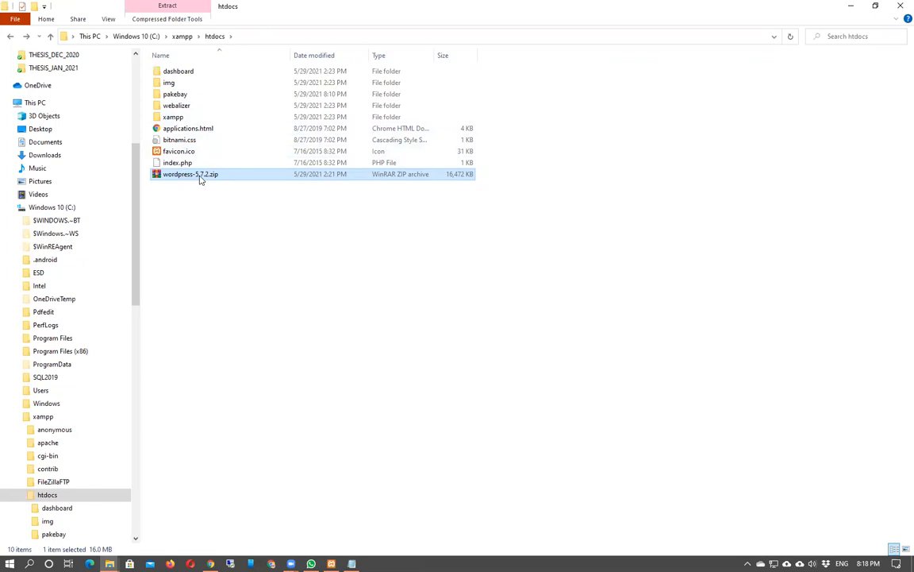
pyautogui.click(189, 99)
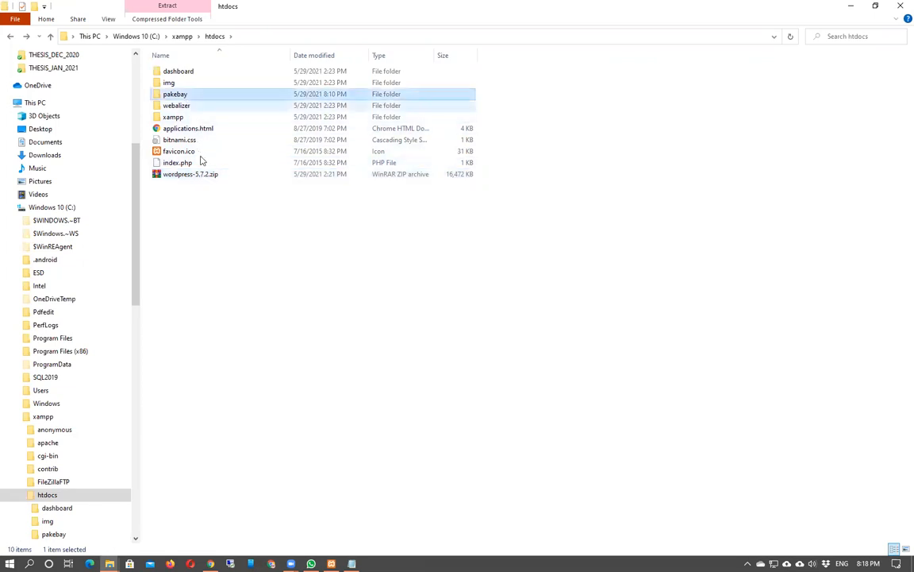
pyautogui.doubleClick(183, 98)
pyautogui.click(179, 73)
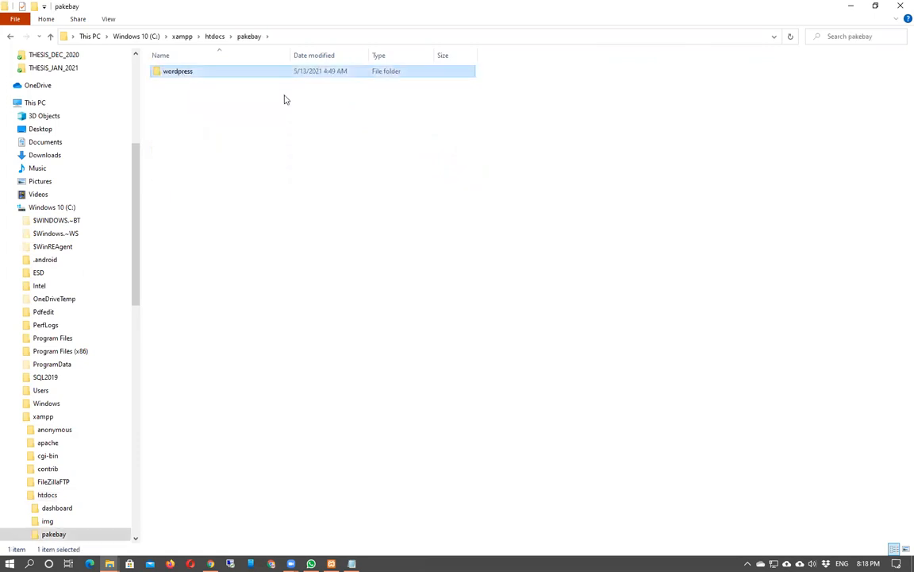
pyautogui.click(183, 73)
pyautogui.click(211, 181)
pyautogui.click(190, 71)
pyautogui.click(194, 73)
pyautogui.doubleClick(221, 73)
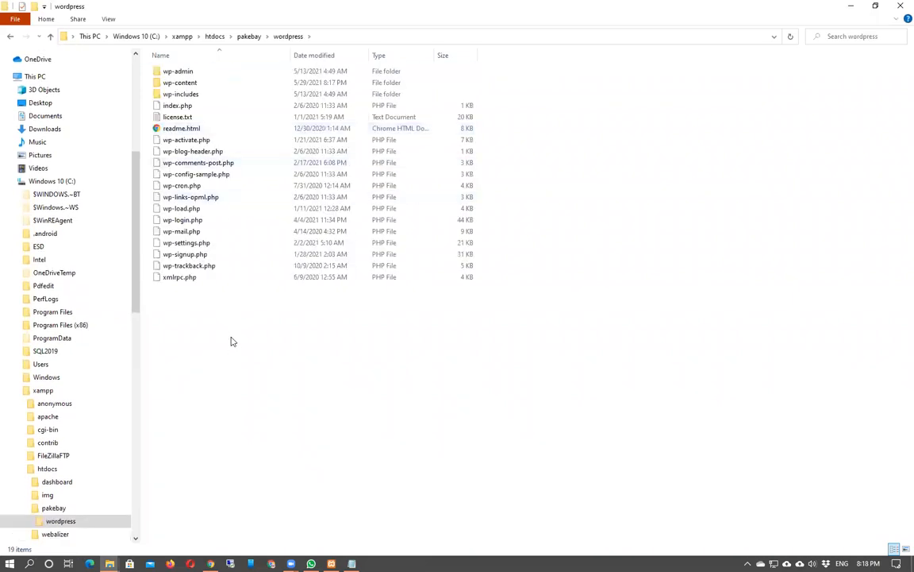
# Move every file from the wordpress subfolder up into the pakebay folder.
pyautogui.hotkey('ctrl', 'a')
pyautogui.hotkey('alt', 'Up')
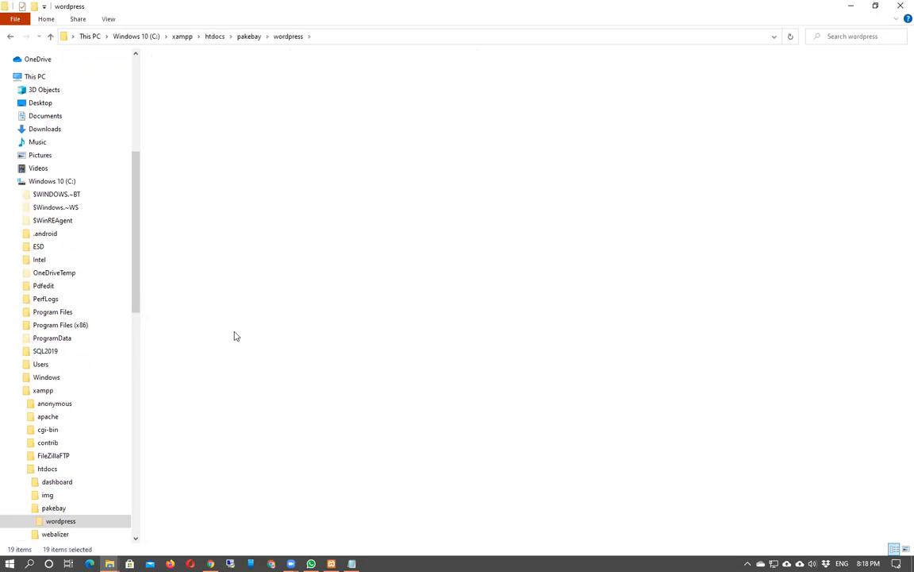
pyautogui.hotkey('ctrl', 'v')
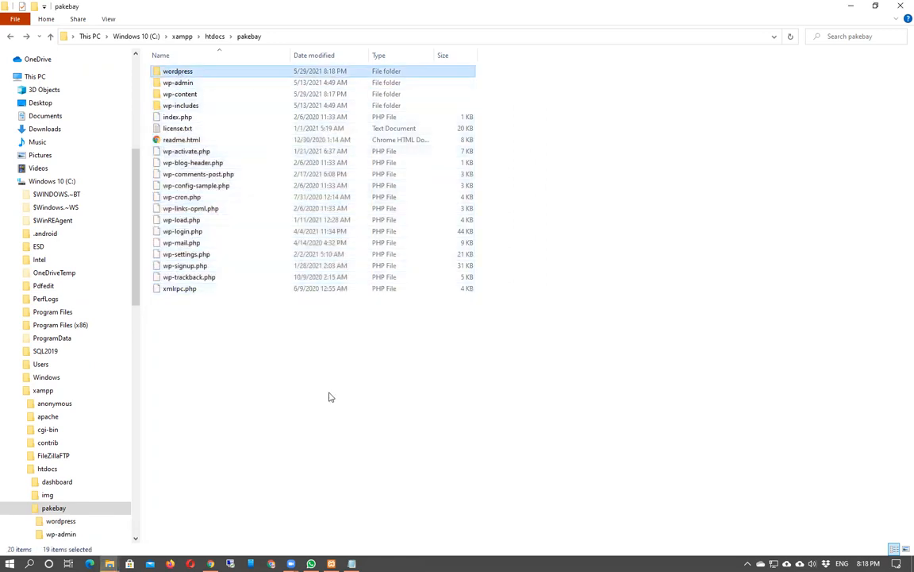
# Confirm the wordpress subfolder is empty and permanently delete it.
pyautogui.doubleClick(212, 74)
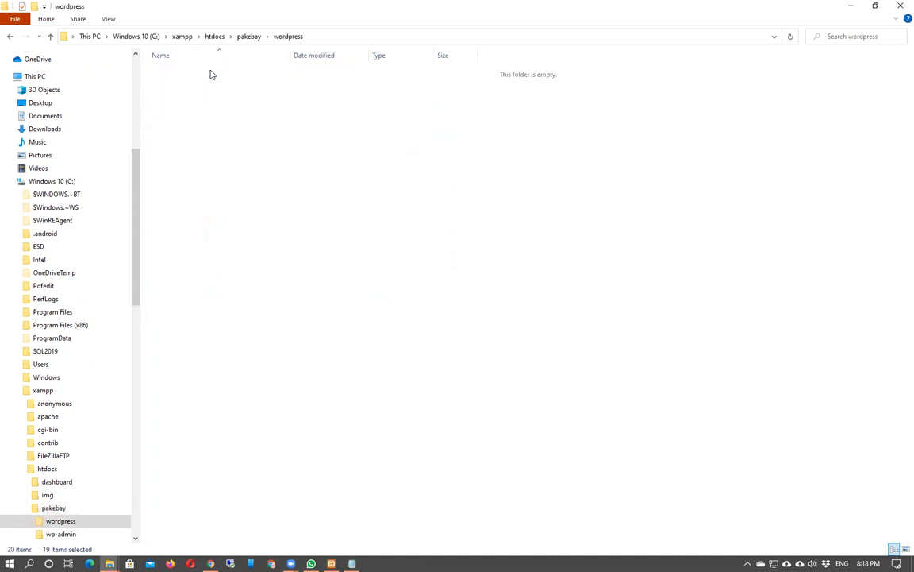
pyautogui.hotkey('alt', 'Left')
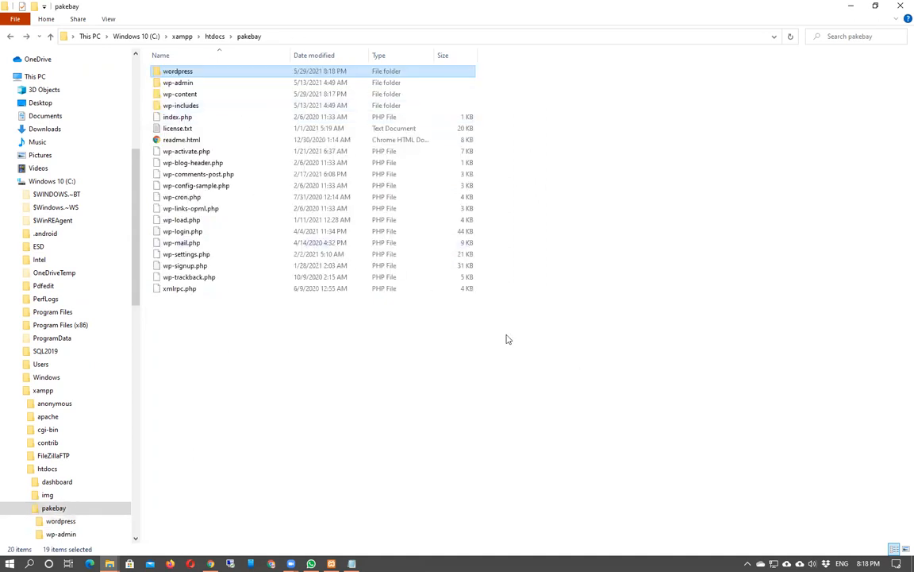
pyautogui.hotkey('shift', 'Delete')
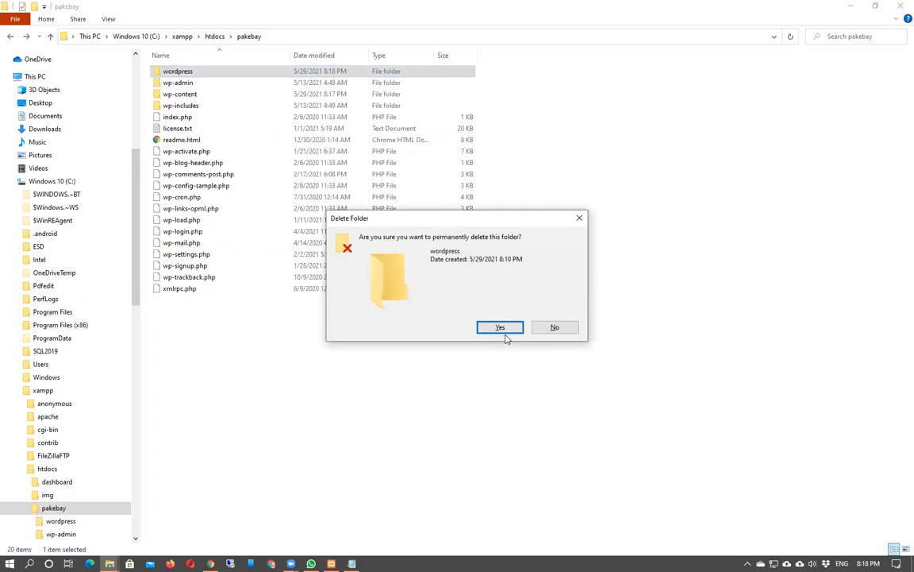
pyautogui.click(504, 332)
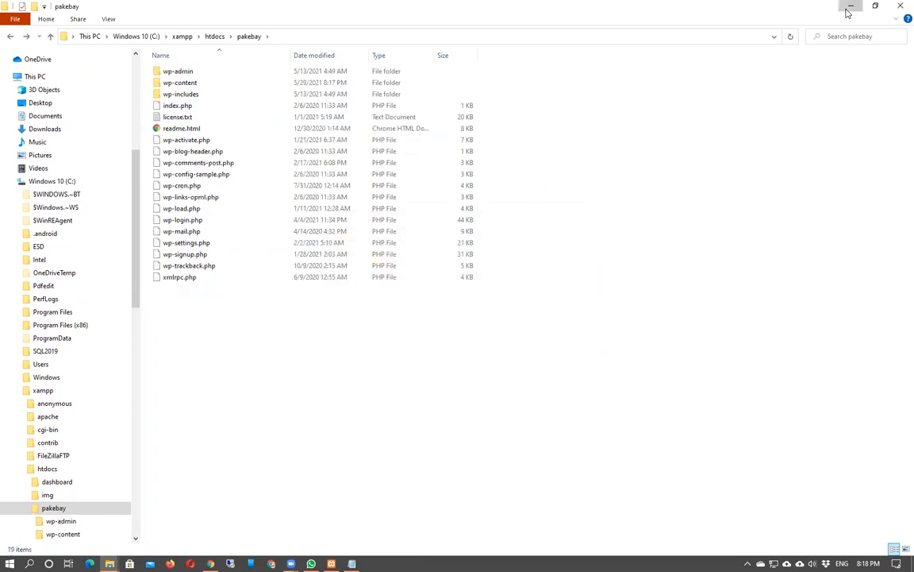
# Recheck the pakebay folder's contents in File Explorer, then return to Chrome's setup page.
pyautogui.click(848, 12)
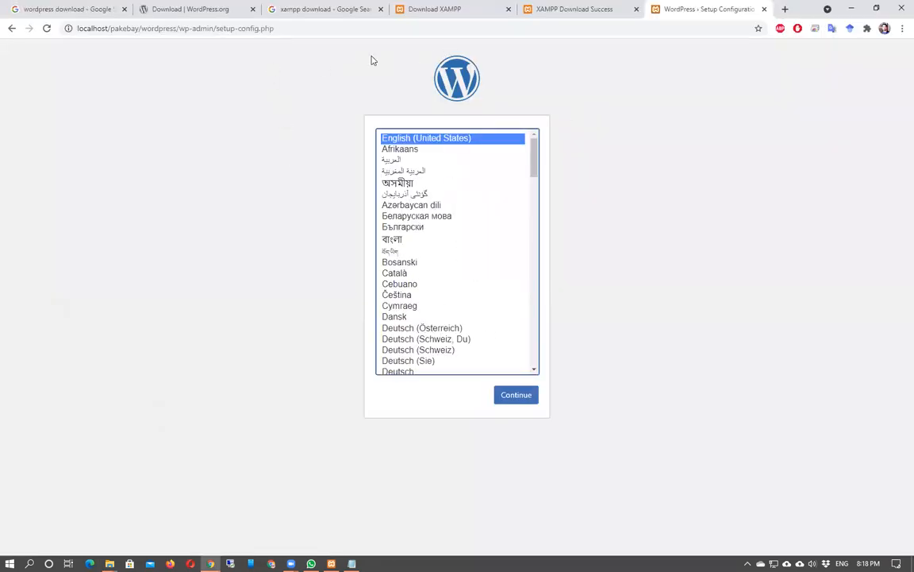
pyautogui.hotkey('alt', 'Tab')
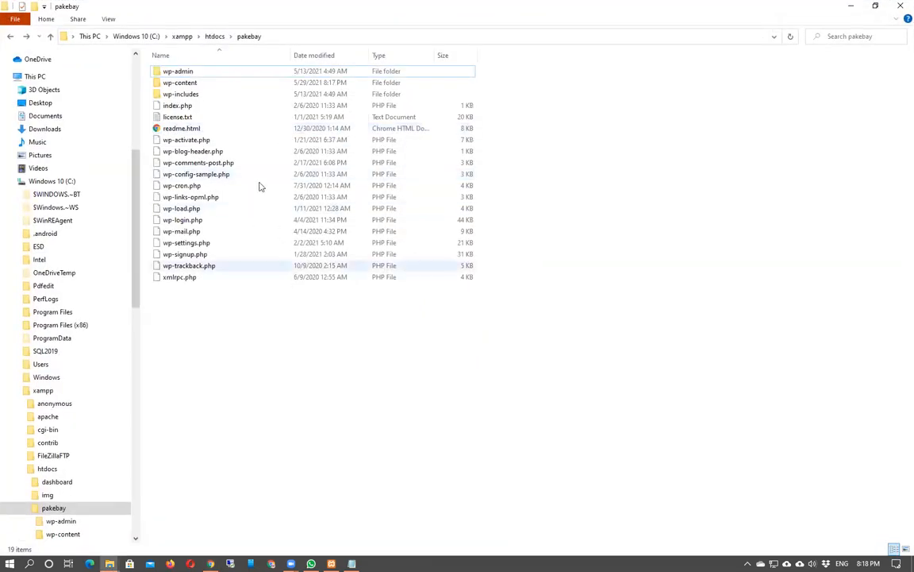
pyautogui.click(216, 37)
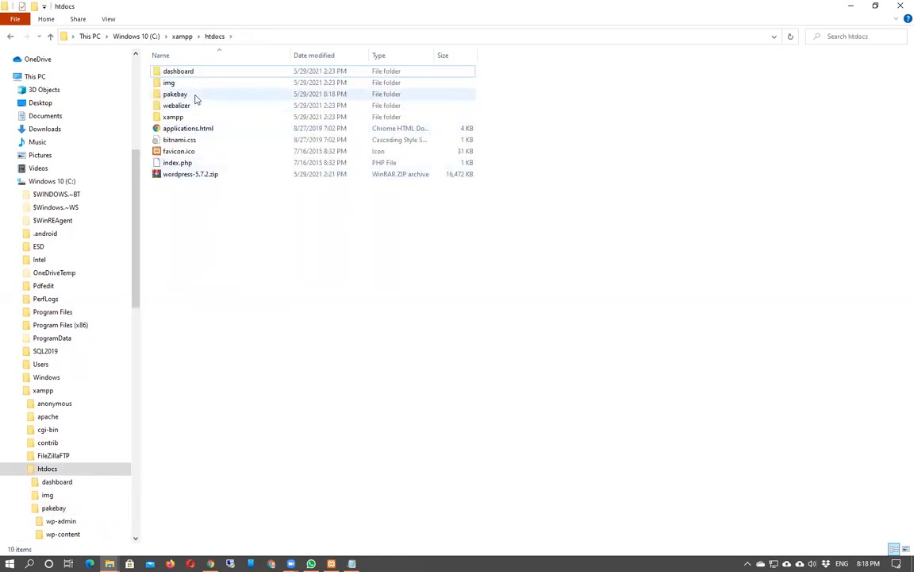
pyautogui.doubleClick(196, 96)
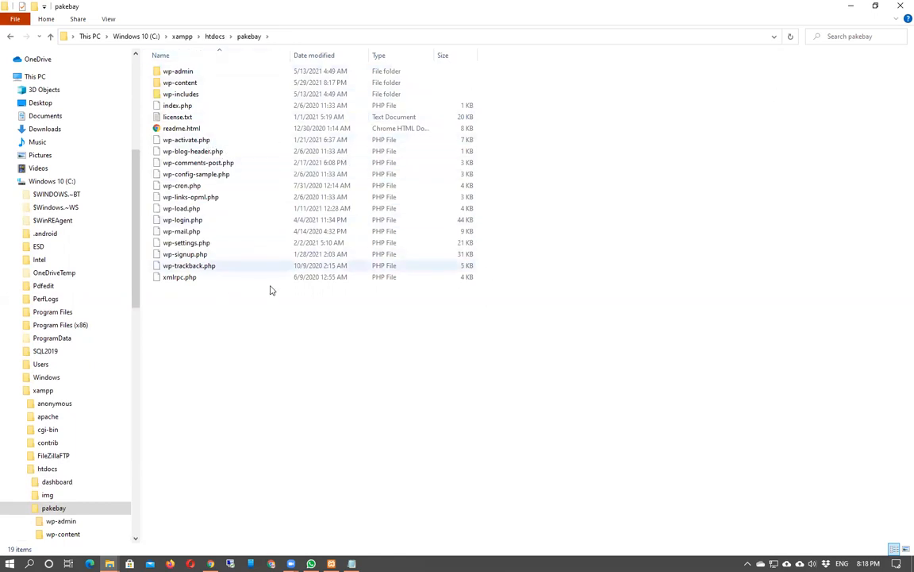
pyautogui.click(850, 6)
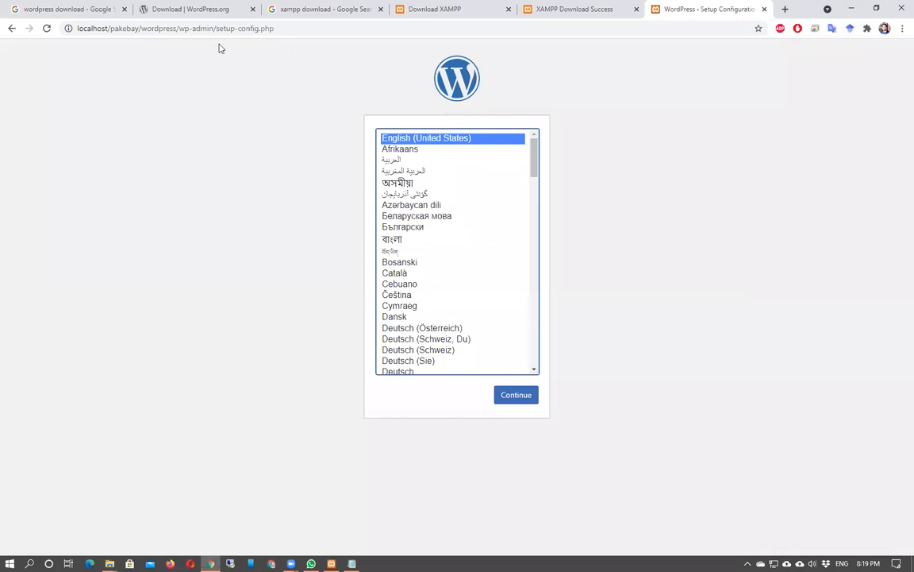
# Replace the wordpress/wp-admin/setup-config.php address with localhost/pakebay and load it.
pyautogui.moveTo(143, 28); pyautogui.dragTo(350, 33)
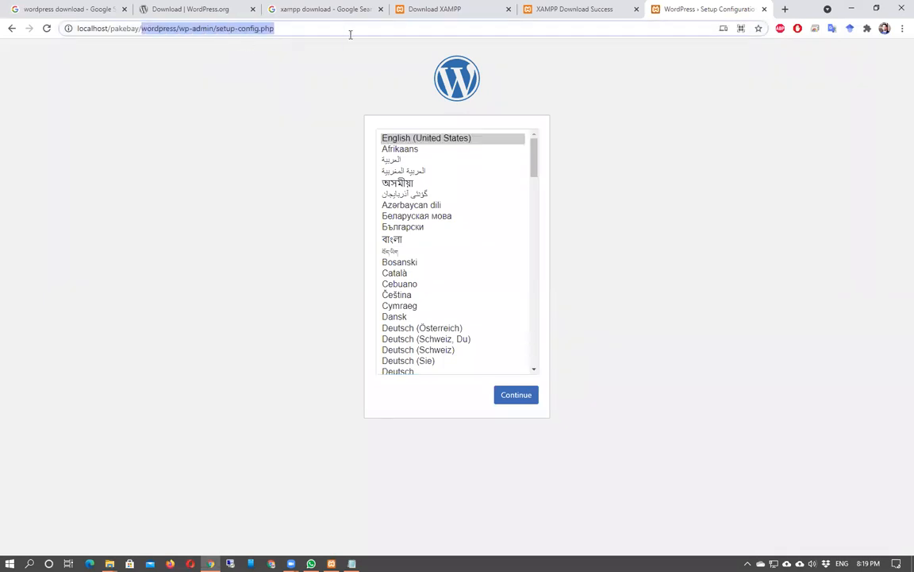
pyautogui.press('BackSpace')
pyautogui.press('BackSpace')
pyautogui.press('BackSpace')
pyautogui.press('BackSpace')
pyautogui.press('BackSpace')
pyautogui.press('BackSpace')
pyautogui.press('BackSpace')
pyautogui.press('BackSpace')
pyautogui.press('BackSpace')
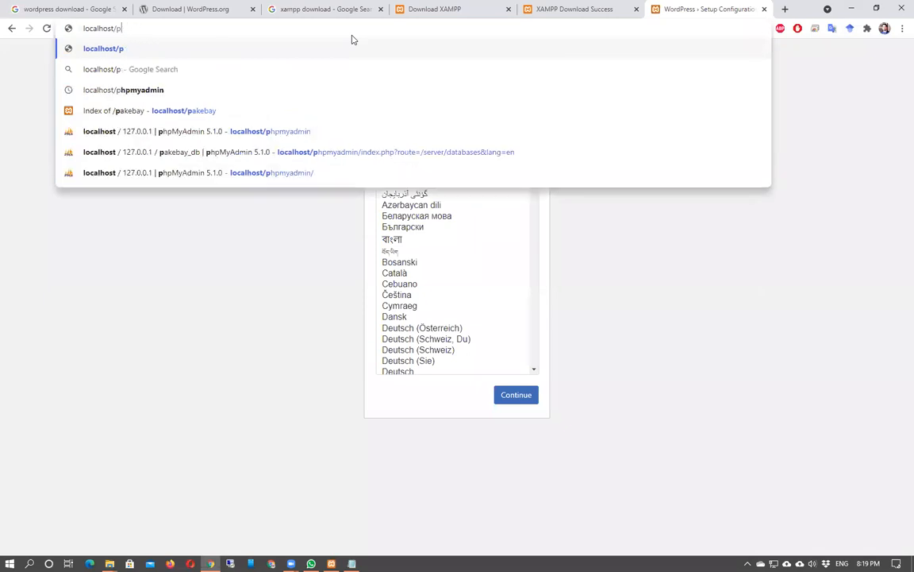
pyautogui.write('pakebay')
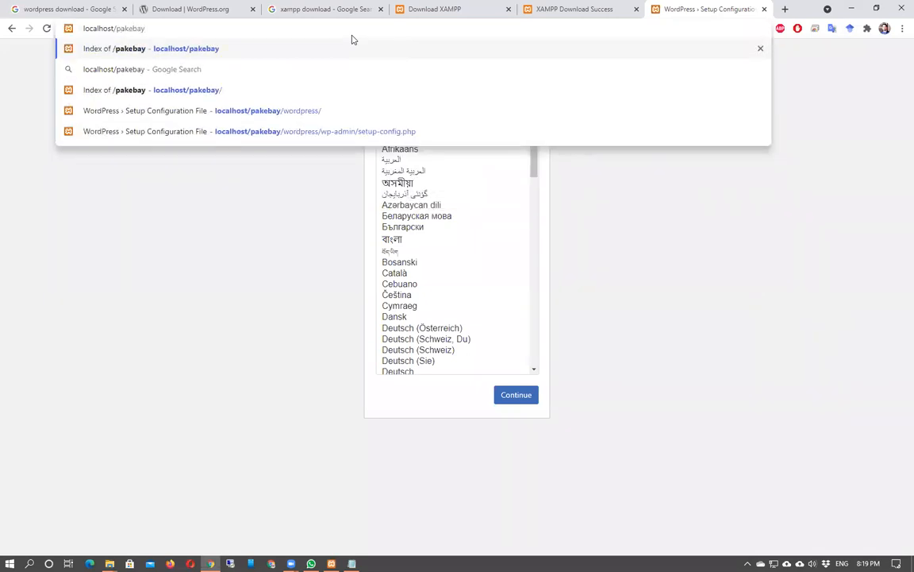
pyautogui.press('Return')
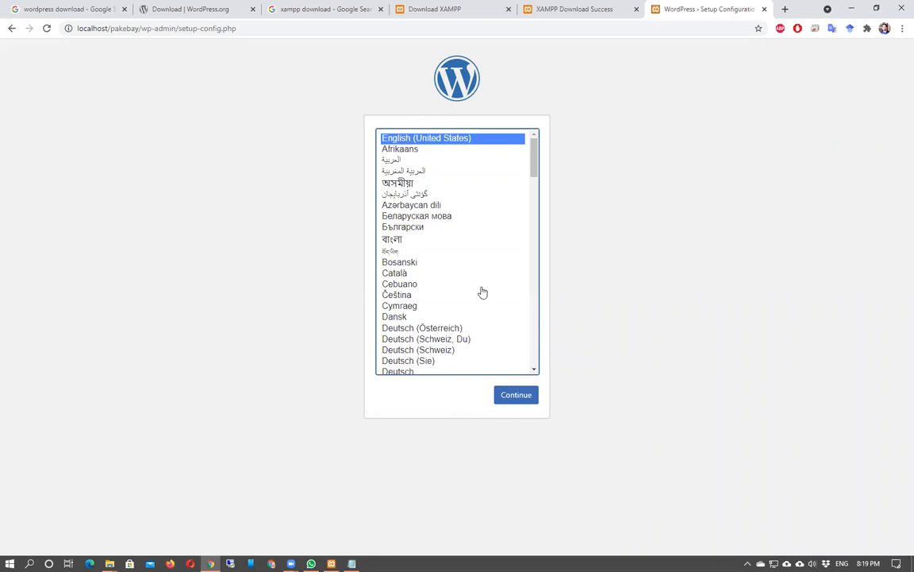
# Continue in English and enter pakebay_db as the database name.
pyautogui.click(516, 397)
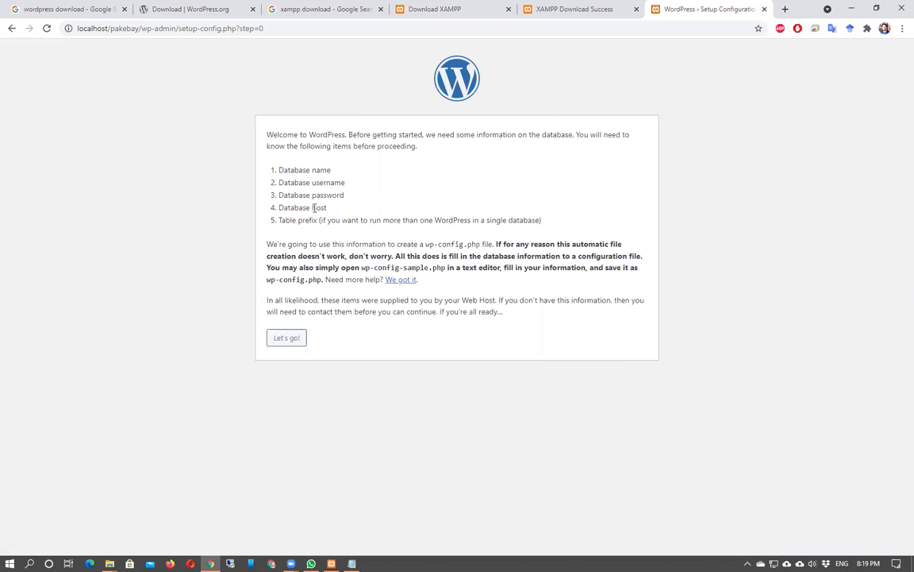
pyautogui.moveTo(281, 171); pyautogui.dragTo(330, 220)
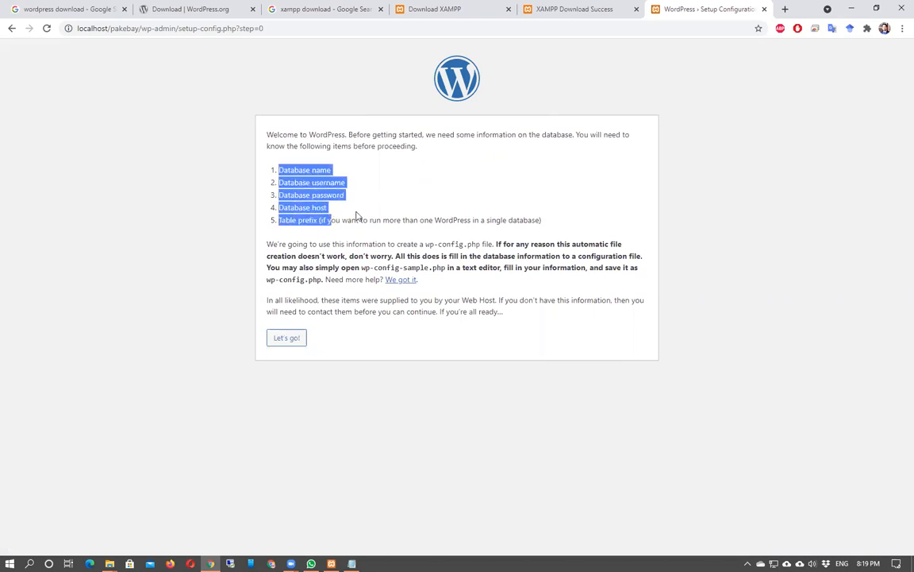
pyautogui.click(424, 180)
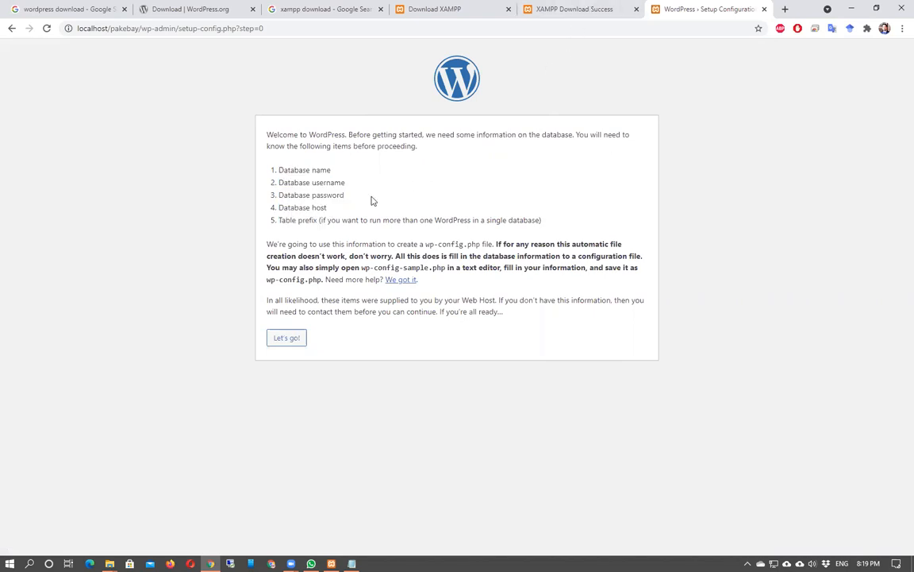
pyautogui.click(290, 338)
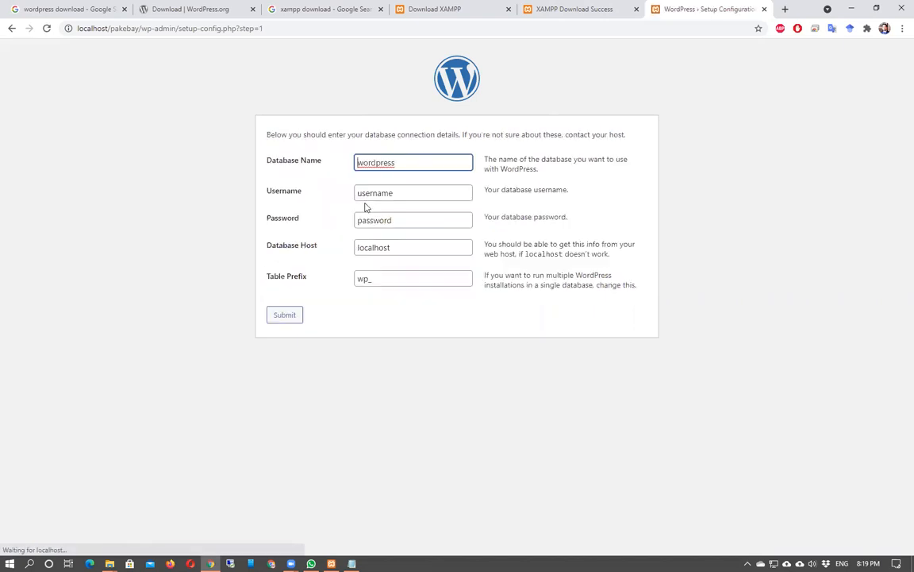
pyautogui.press('BackSpace')
pyautogui.press('BackSpace')
pyautogui.press('BackSpace')
pyautogui.press('BackSpace')
pyautogui.press('BackSpace')
pyautogui.press('BackSpace')
pyautogui.press('BackSpace')
pyautogui.press('BackSpace')
pyautogui.press('BackSpace')
pyautogui.write('pakebay_db')
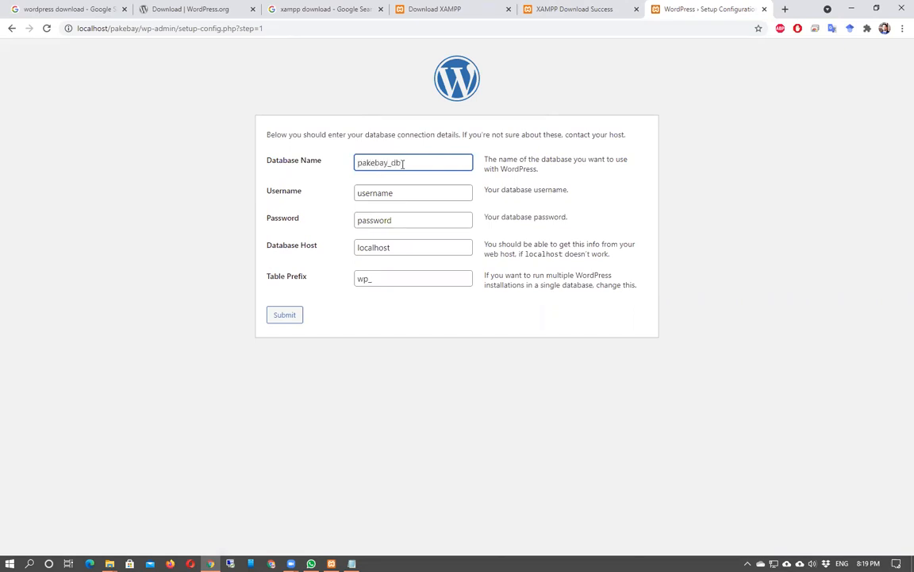
pyautogui.press('Tab')
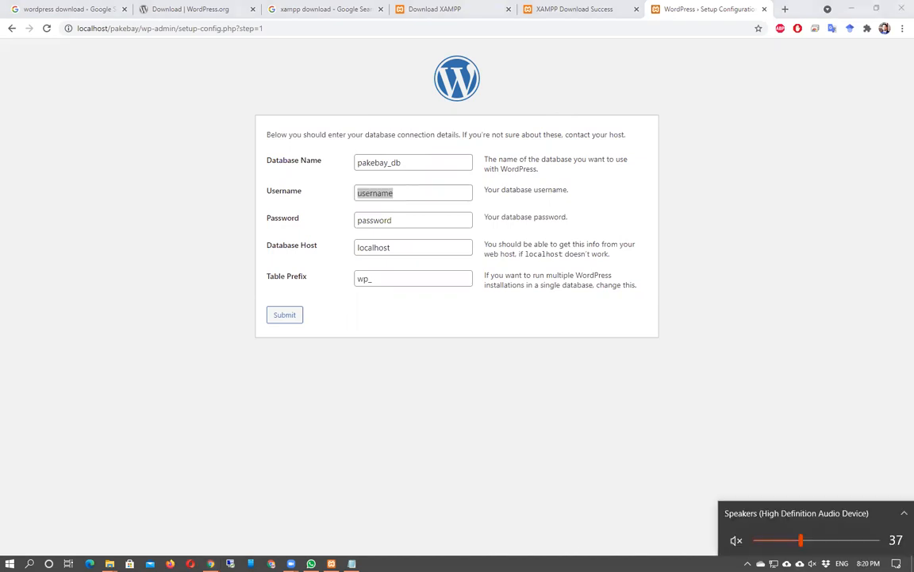
pyautogui.click(715, 489)
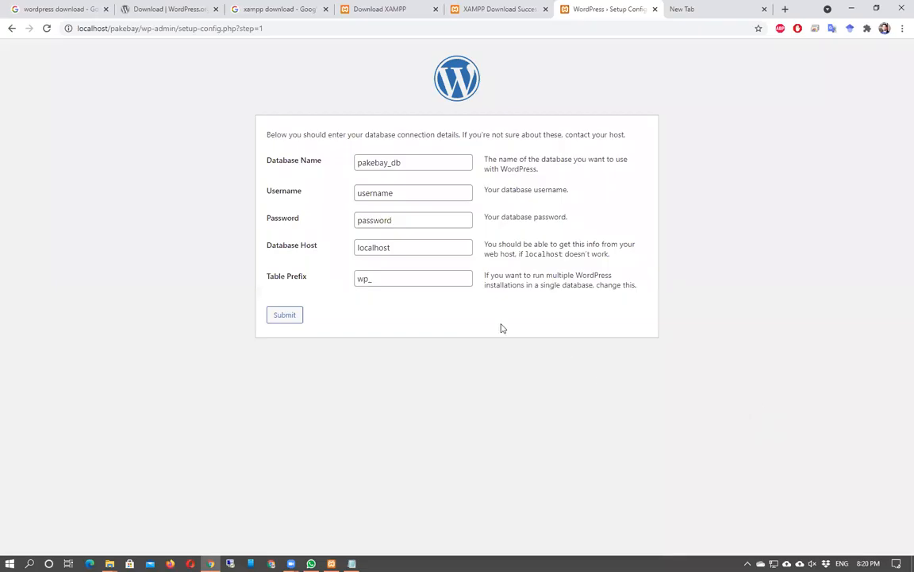
# Set username root, leave the password blank, and keep localhost and the wp_ prefix.
pyautogui.click(418, 160)
pyautogui.click(406, 194)
pyautogui.press('BackSpace')
pyautogui.press('BackSpace')
pyautogui.press('BackSpace')
pyautogui.press('BackSpace')
pyautogui.press('BackSpace')
pyautogui.press('BackSpace')
pyautogui.press('BackSpace')
pyautogui.press('BackSpace')
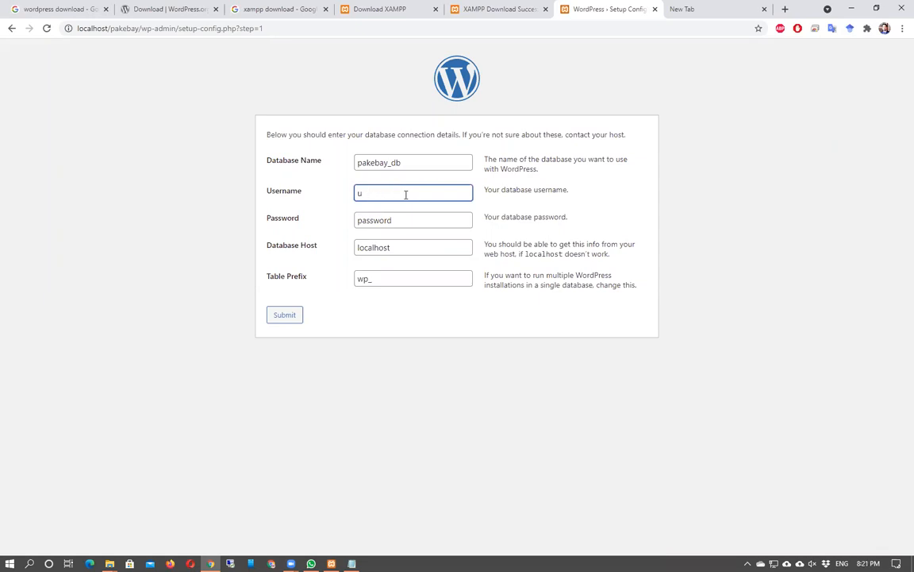
pyautogui.write('root')
pyautogui.press('Tab')
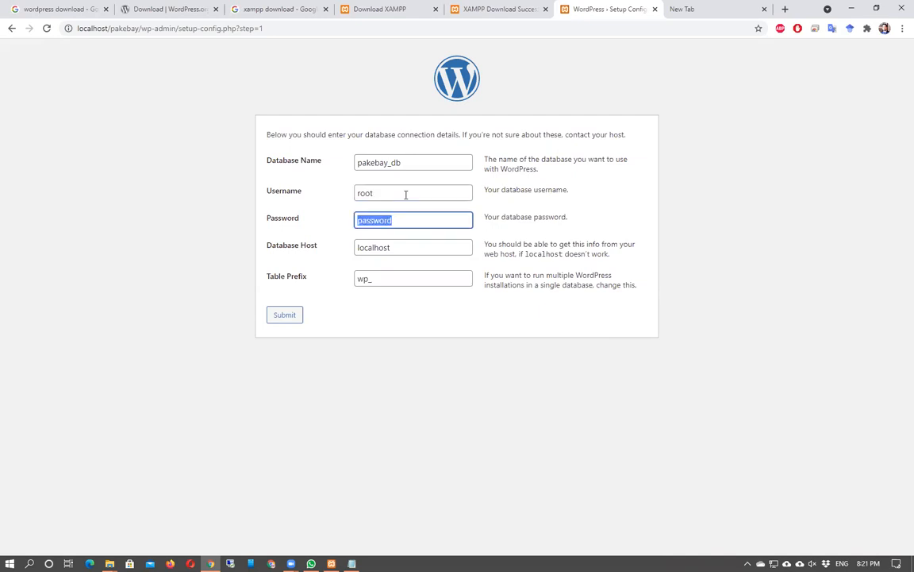
pyautogui.press('BackSpace')
pyautogui.click(315, 261)
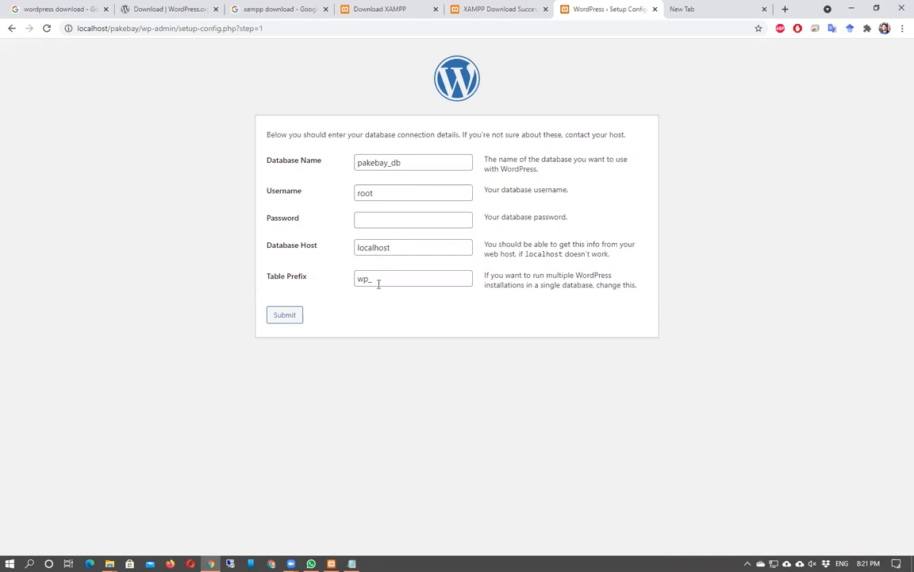
pyautogui.doubleClick(376, 283)
pyautogui.click(373, 301)
# Submit the pakebay_db connection details and run the installation.
pyautogui.click(290, 317)
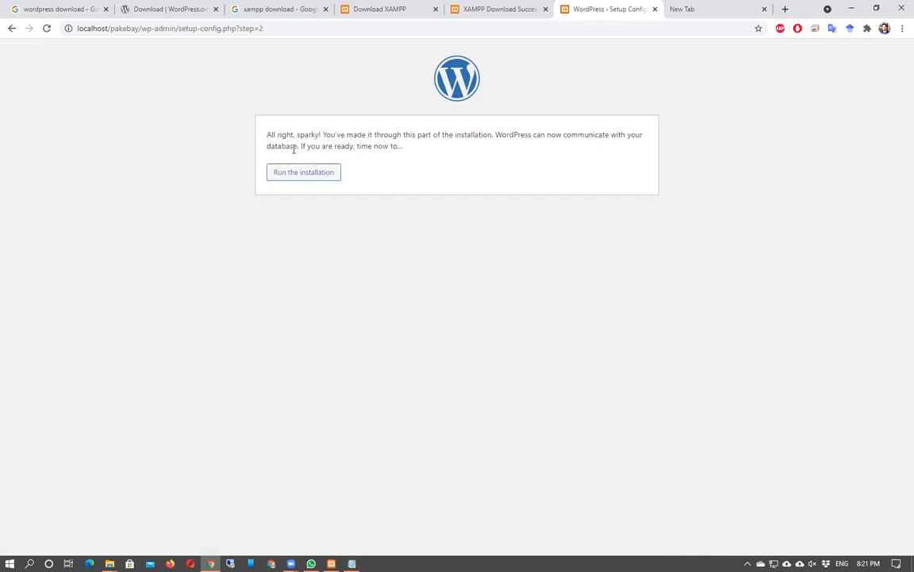
pyautogui.click(317, 175)
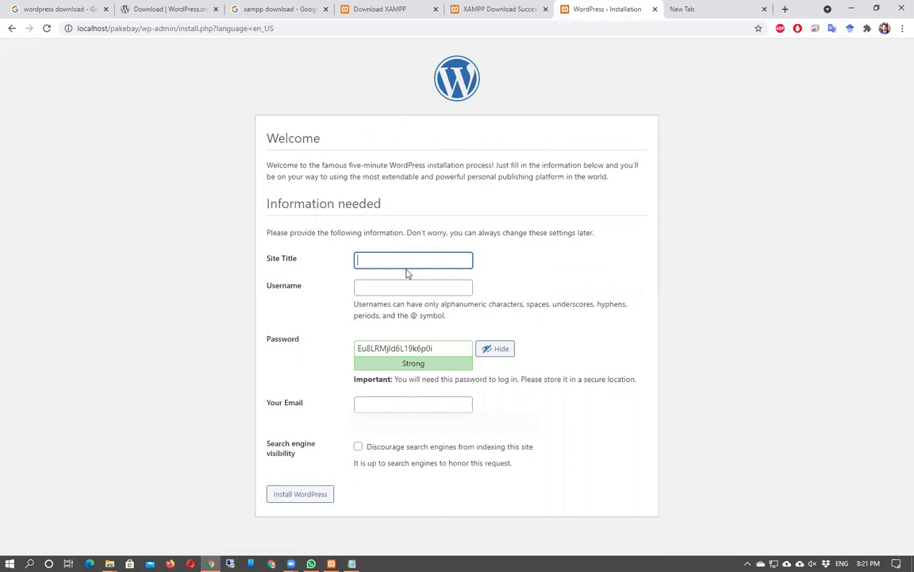
# Enter site title 'Pakebay', username 'admin', and a simple account password.
pyautogui.write('Pakebay')
pyautogui.press('Tab')
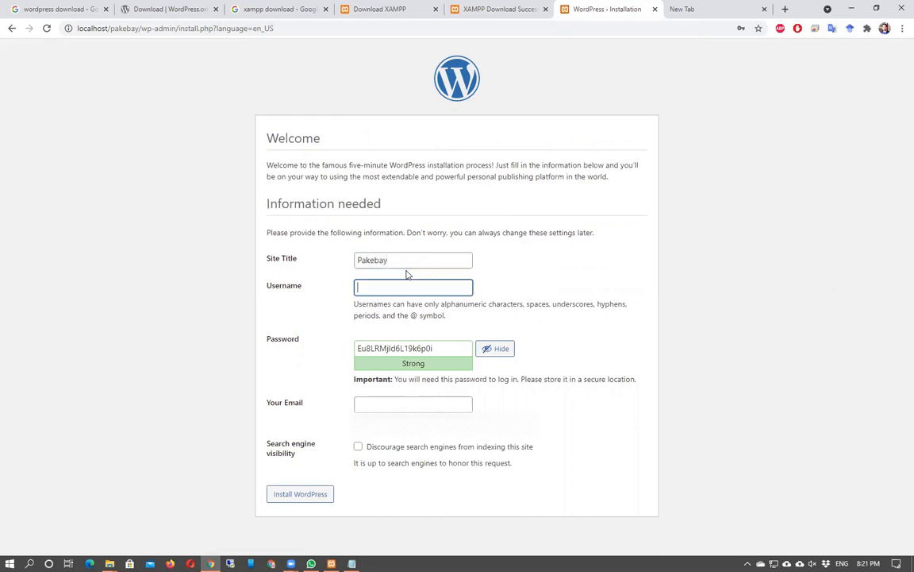
pyautogui.write('admin')
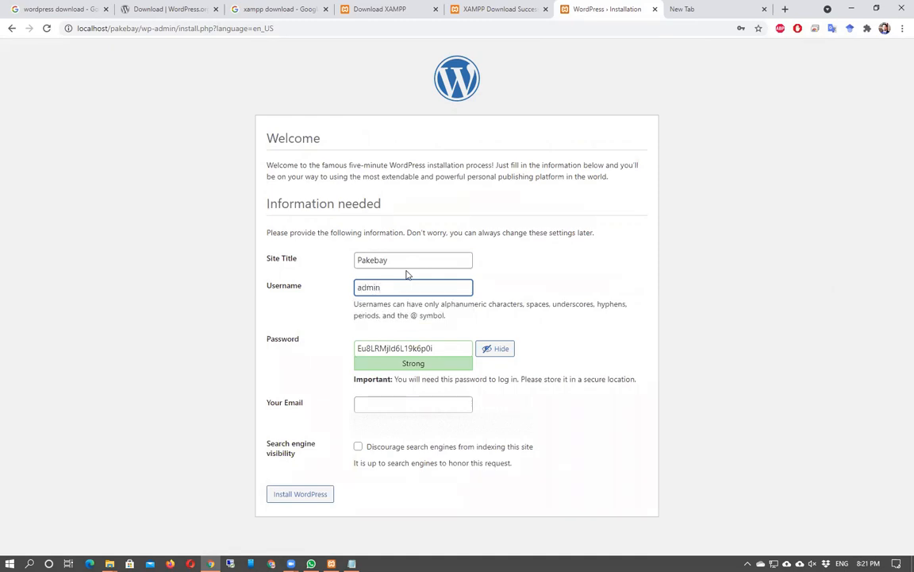
pyautogui.press('Tab')
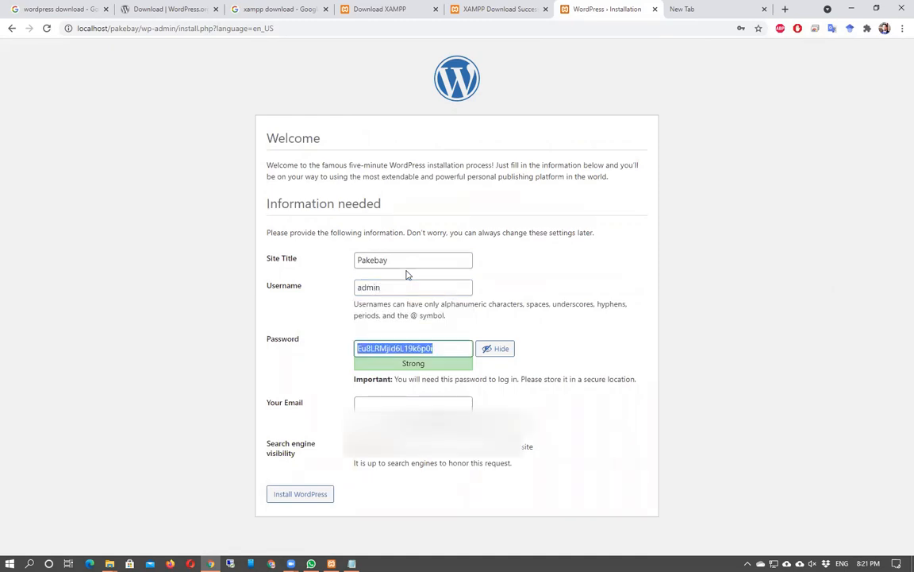
pyautogui.write('admin')
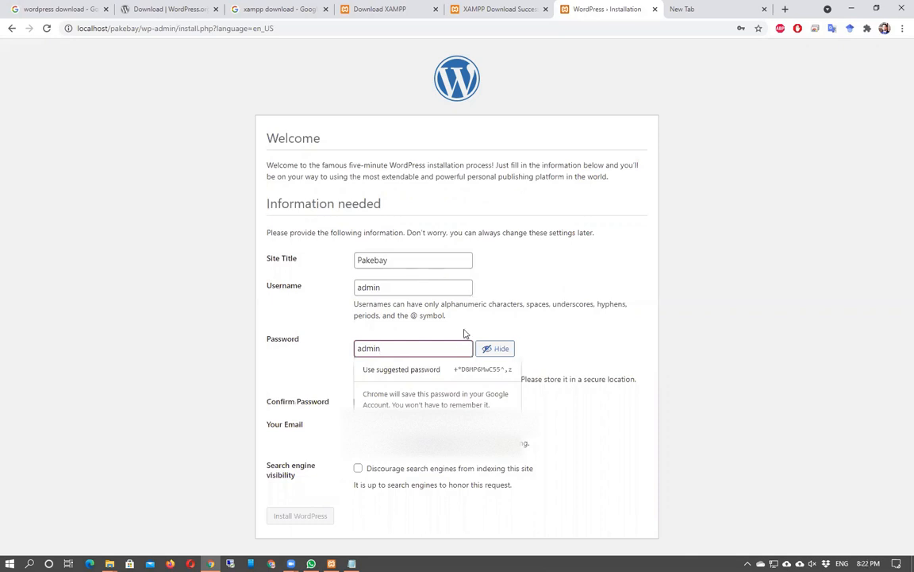
pyautogui.click(619, 338)
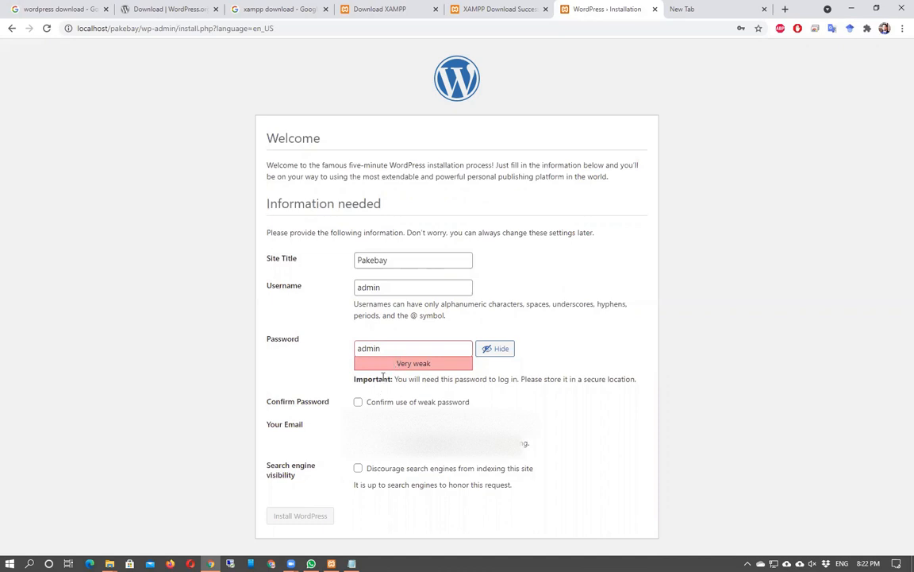
# Accept the weak password, autofill the admin email, and install WordPress.
pyautogui.click(358, 403)
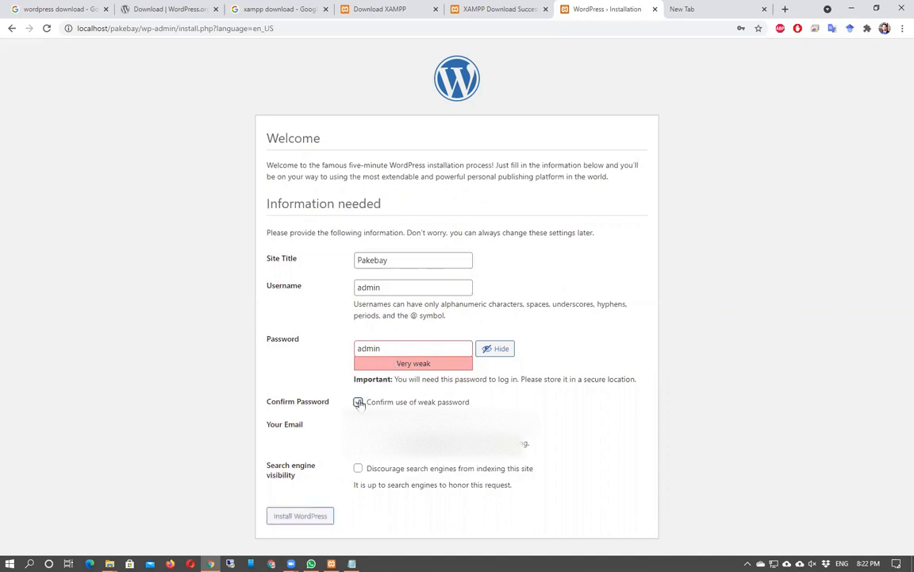
pyautogui.click(425, 425)
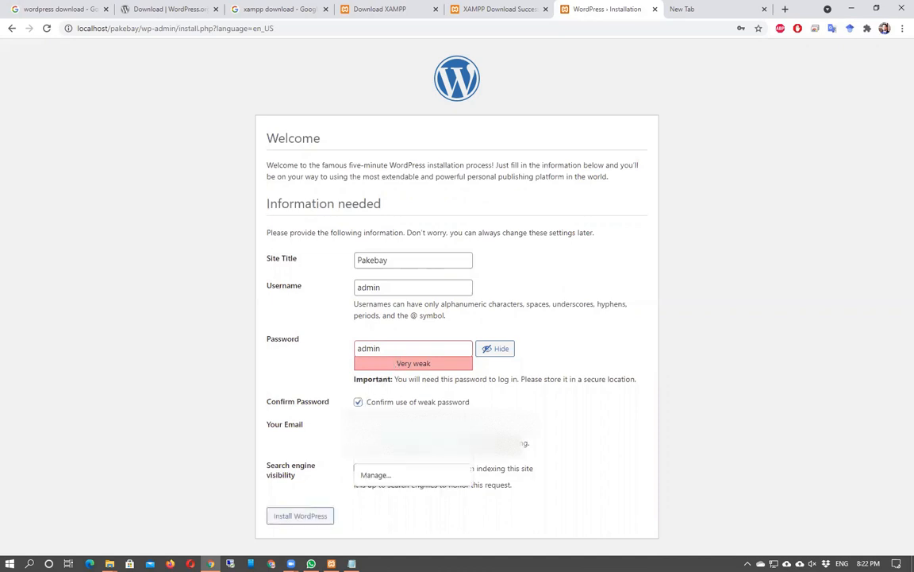
pyautogui.click(428, 446)
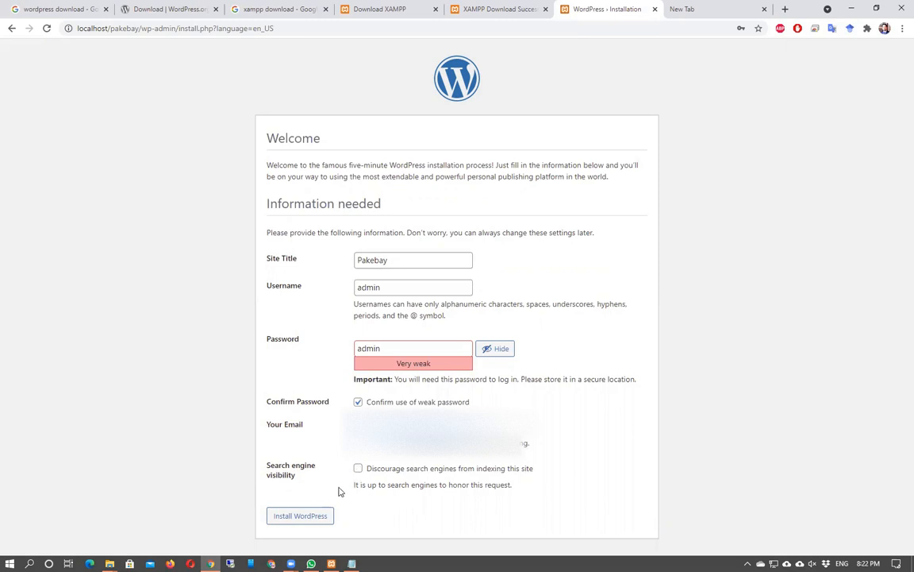
pyautogui.click(300, 518)
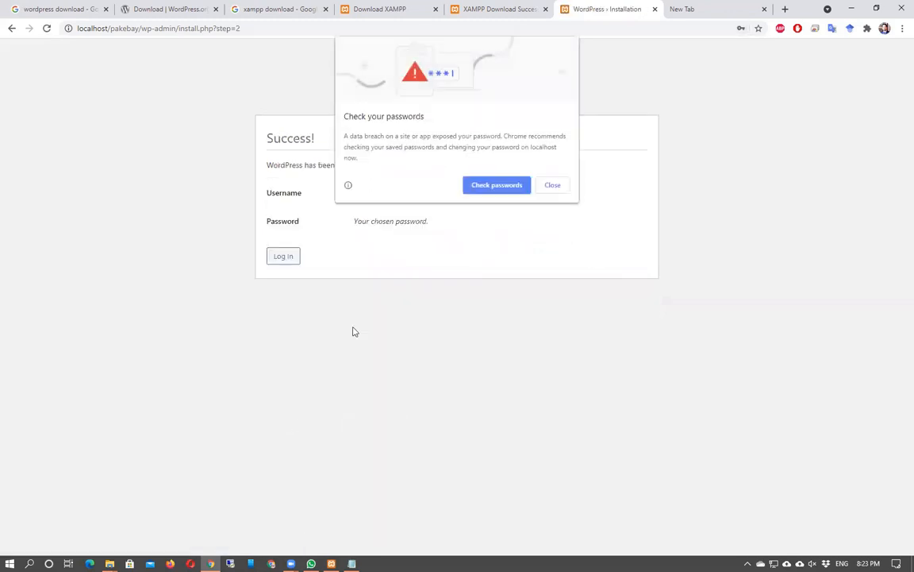
# Dismiss Chrome's warning and log in as admin with the account password.
pyautogui.click(553, 185)
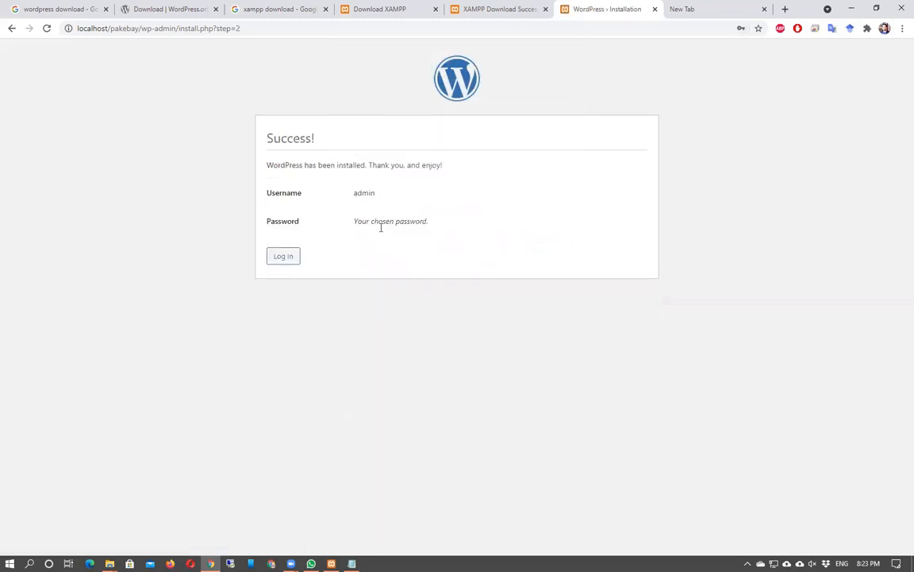
pyautogui.click(282, 257)
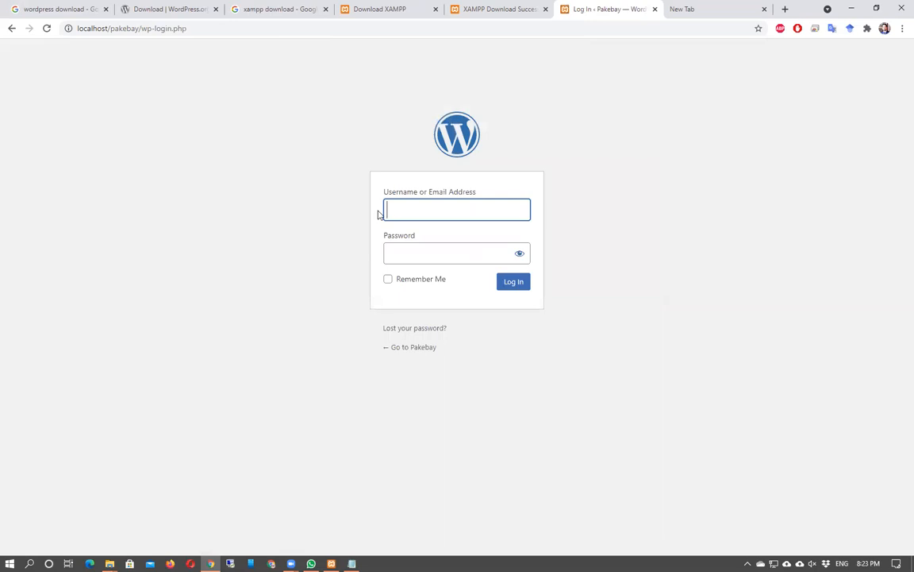
pyautogui.write('admin')
pyautogui.press('Tab')
pyautogui.write('admin')
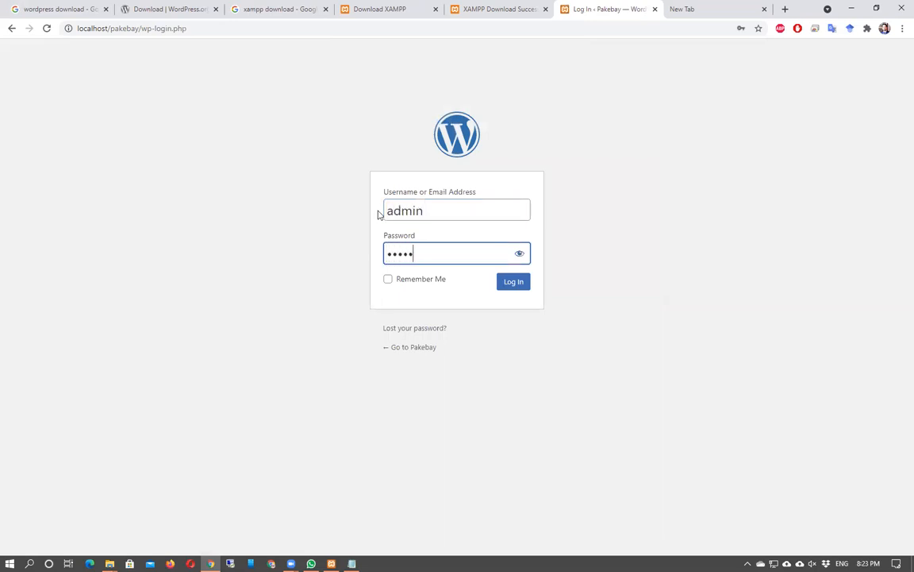
pyautogui.press('Return')
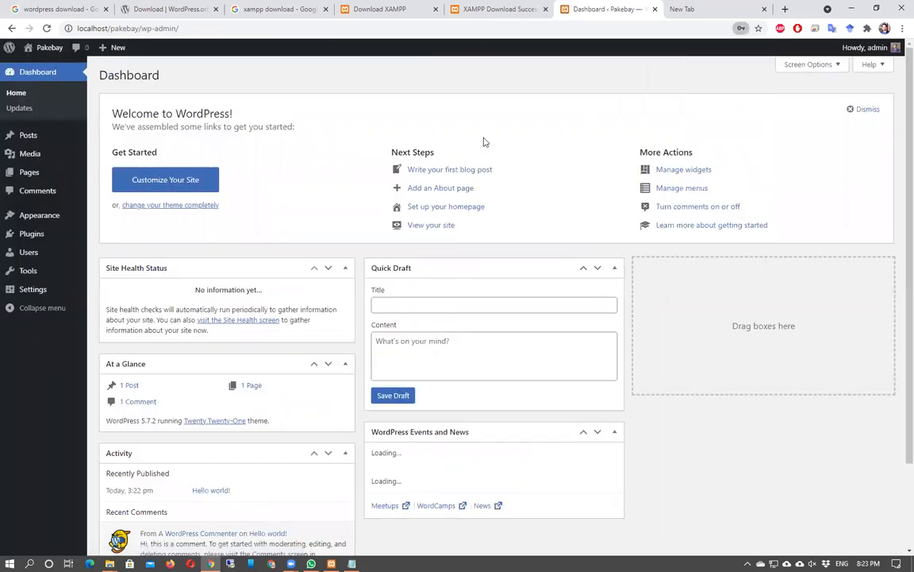
# Dismiss the breach warning, review the sidebar menus, and choose Posts > Add New.
pyautogui.click(553, 184)
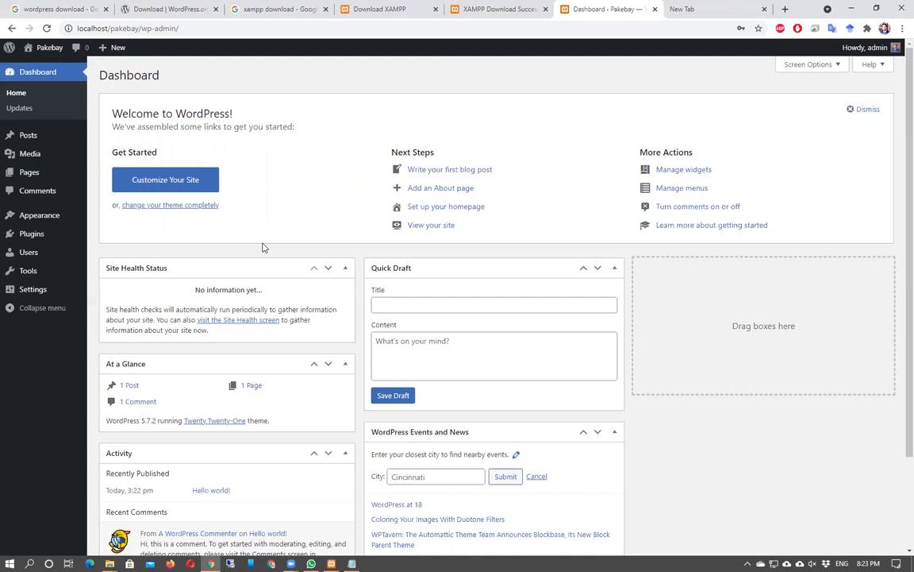
pyautogui.moveTo(24, 141)
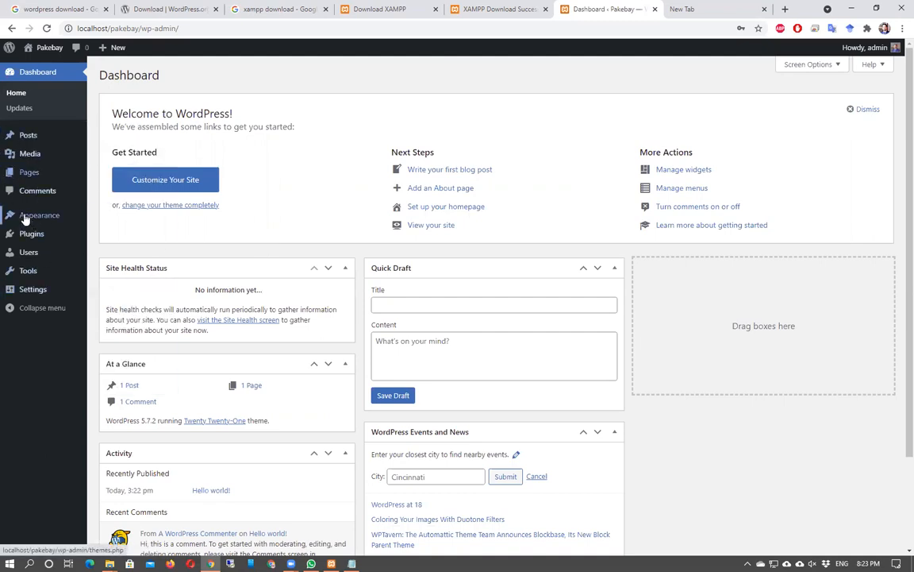
pyautogui.moveTo(58, 216)
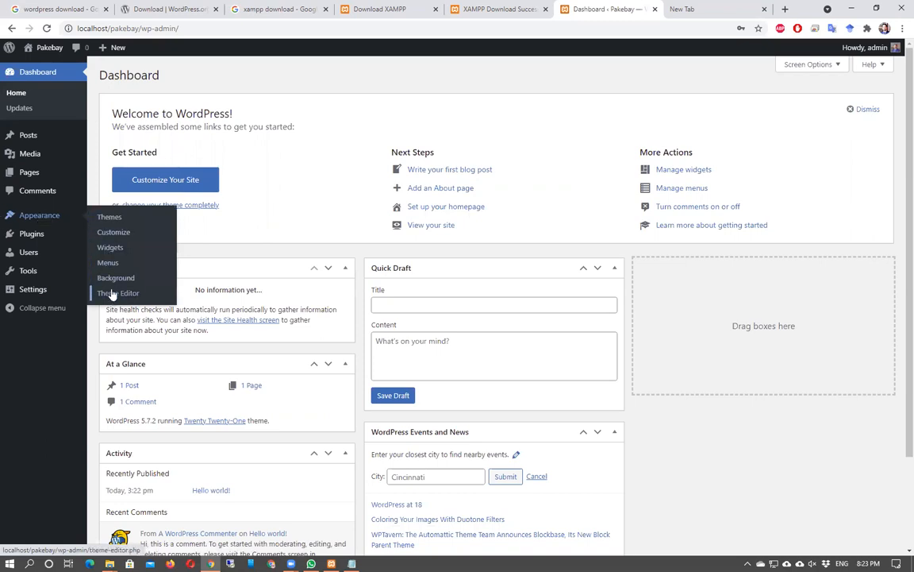
pyautogui.moveTo(36, 236)
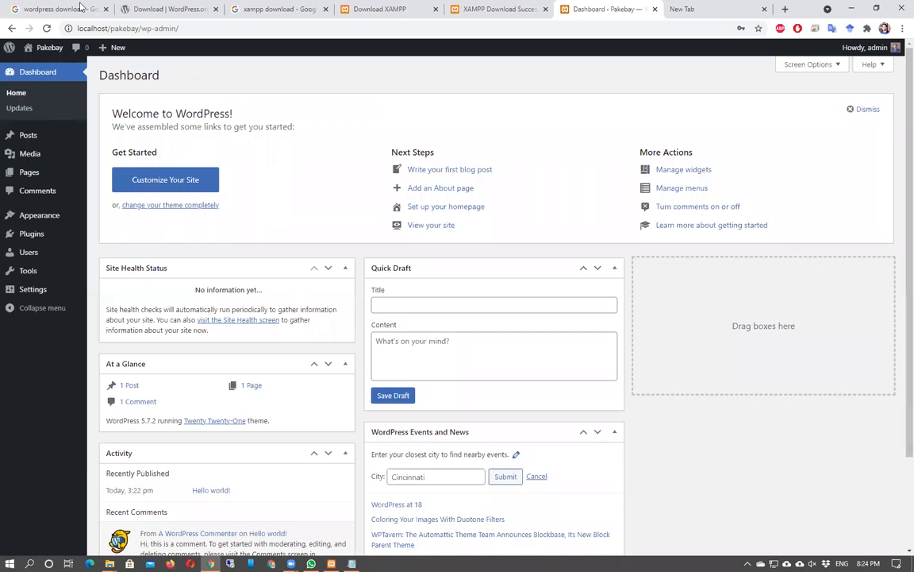
pyautogui.moveTo(31, 132)
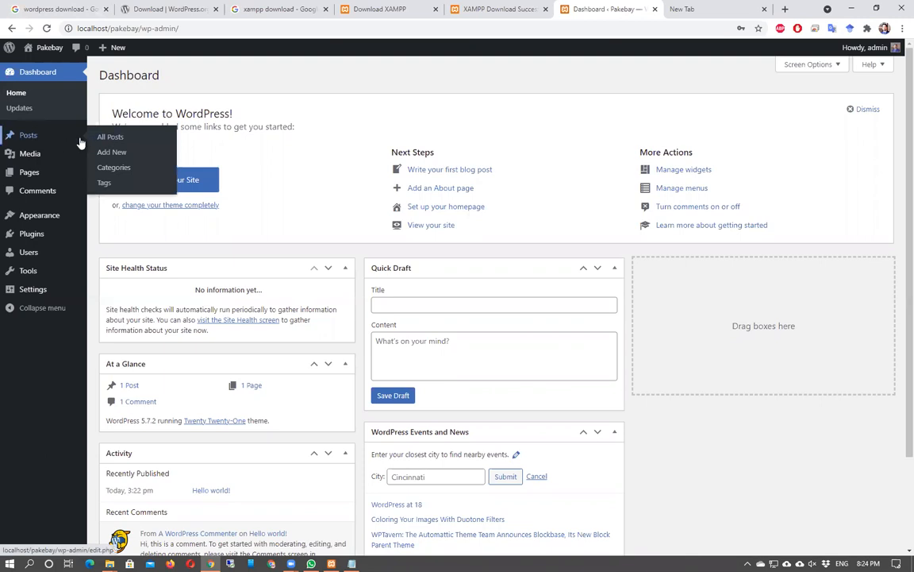
pyautogui.click(112, 151)
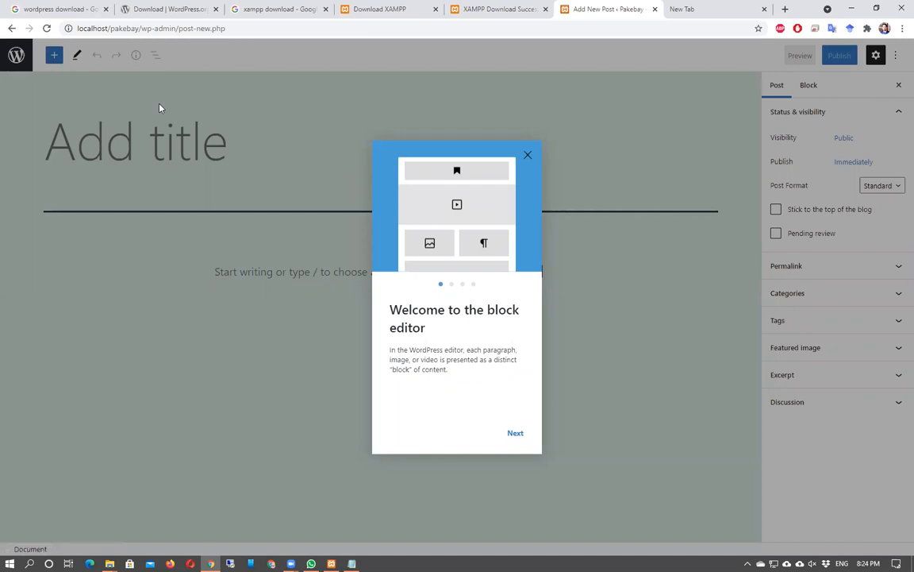
pyautogui.click(11, 28)
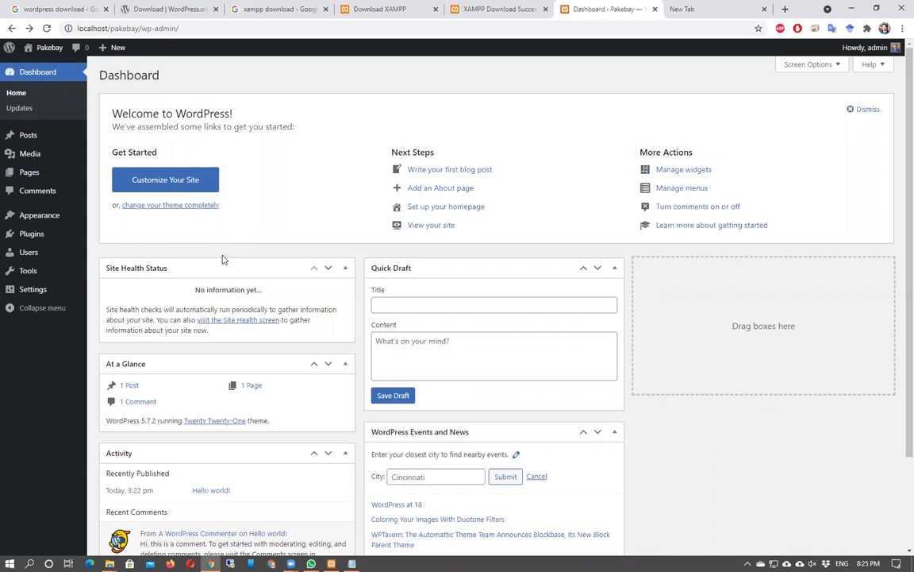
# Trim wp-admin/ from the address to load localhost/pakebay/.
pyautogui.click(99, 30)
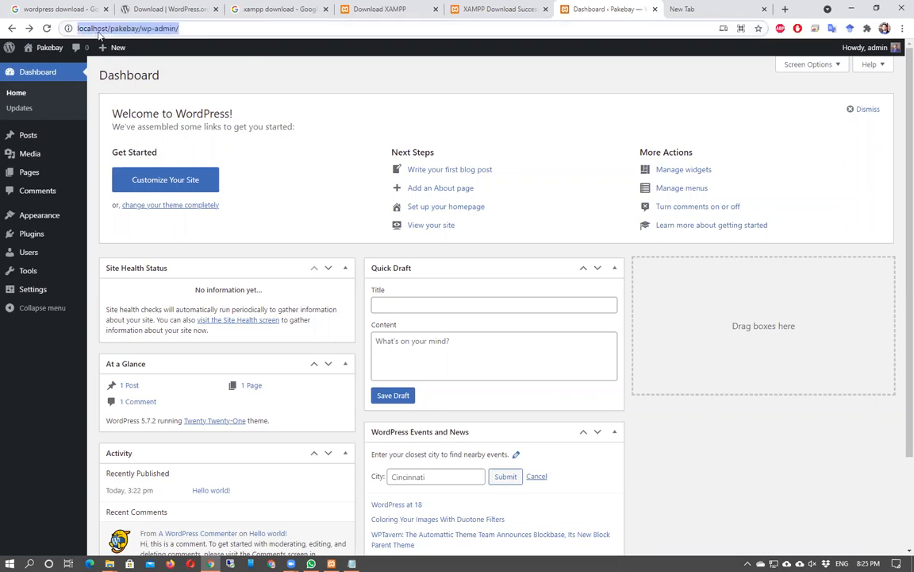
pyautogui.click(111, 29)
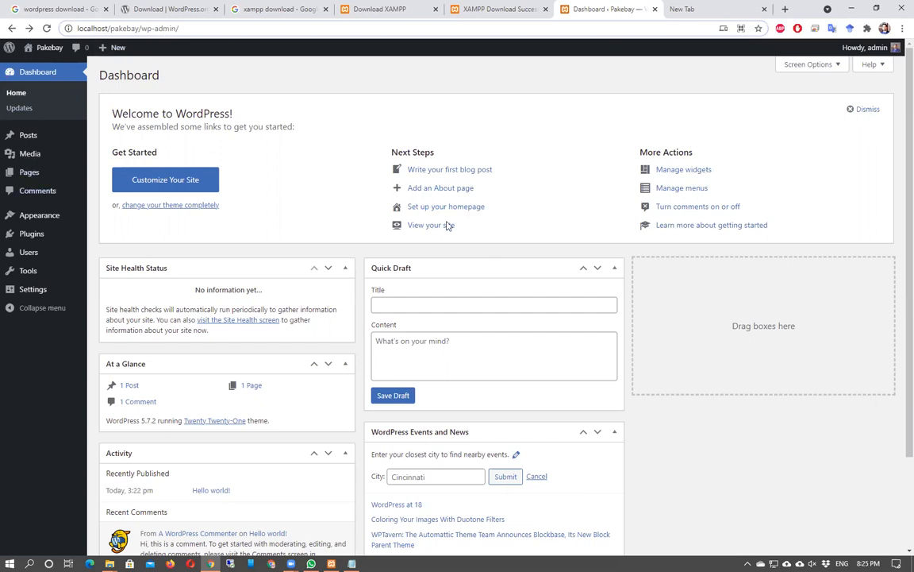
pyautogui.click(185, 30)
pyautogui.press('BackSpace')
pyautogui.press('BackSpace')
pyautogui.press('BackSpace')
pyautogui.press('BackSpace')
pyautogui.press('BackSpace')
pyautogui.press('BackSpace')
pyautogui.press('BackSpace')
pyautogui.press('BackSpace')
pyautogui.press('BackSpace')
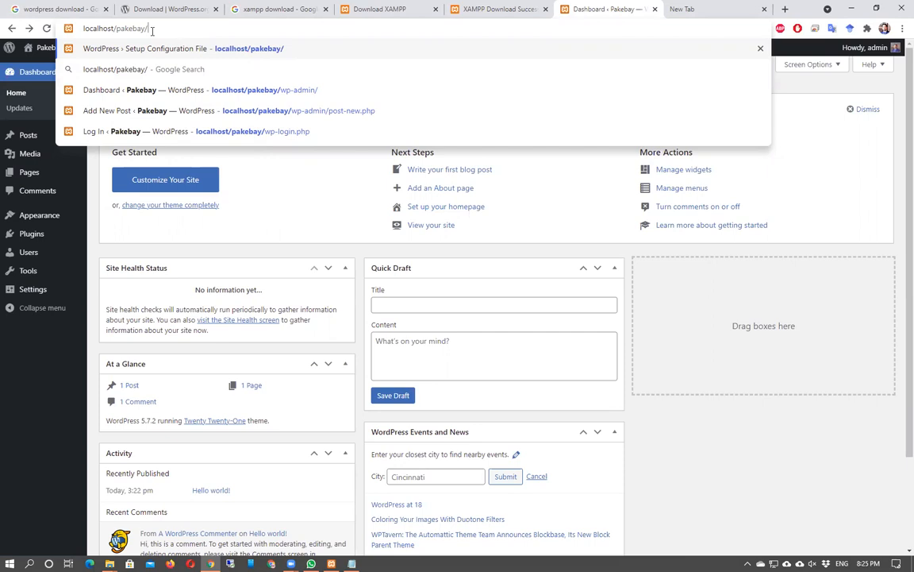
pyautogui.press('Return')
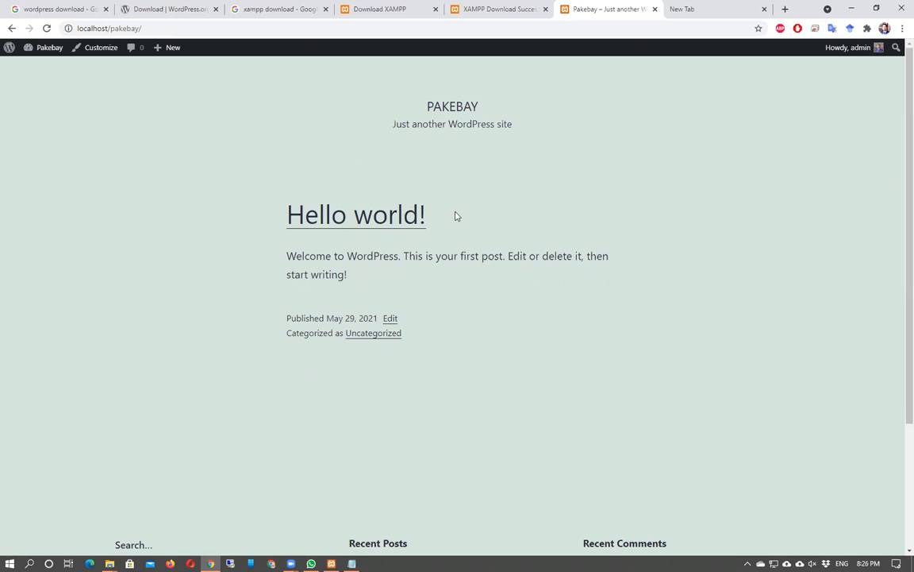
# Check the WordPress and XAMPP download tabs, then return to the Pakebay tab.
pyautogui.click(137, 8)
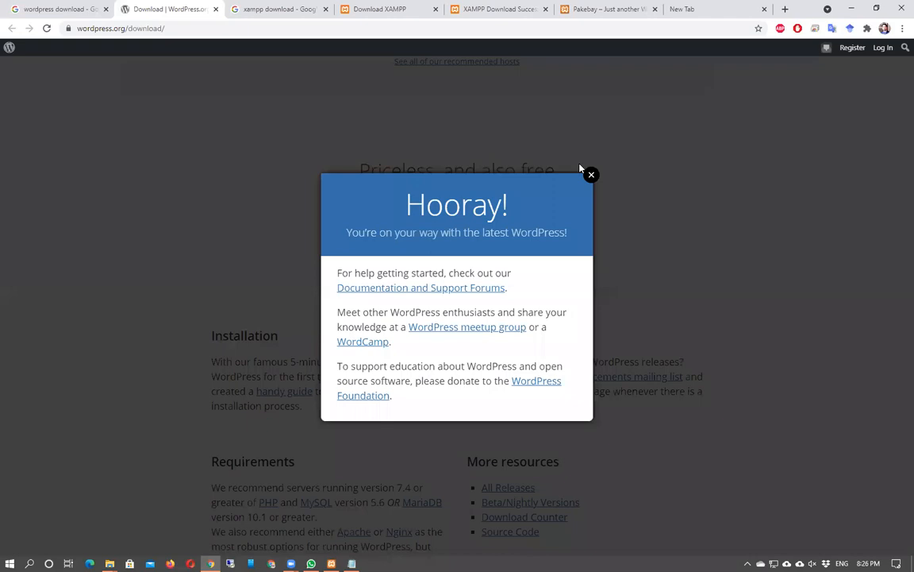
pyautogui.click(590, 175)
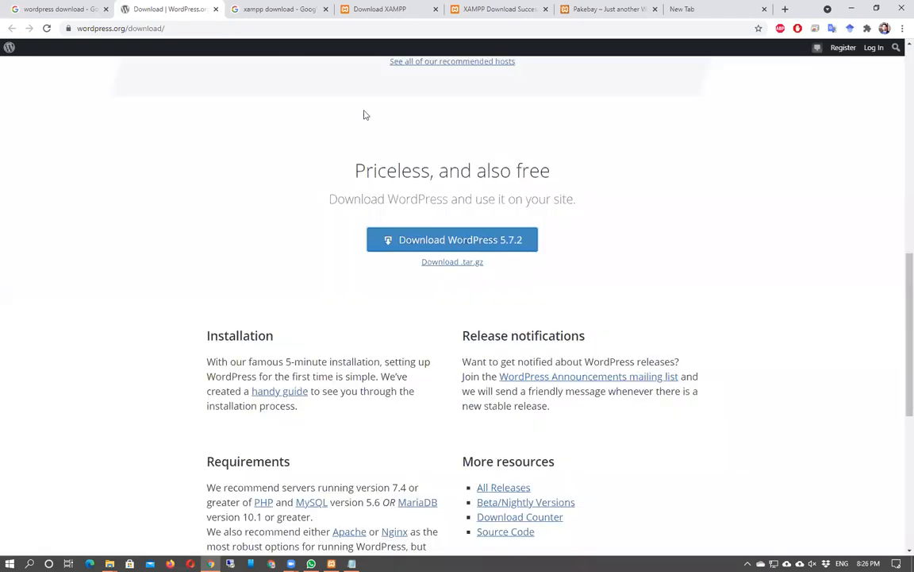
pyautogui.click(409, 4)
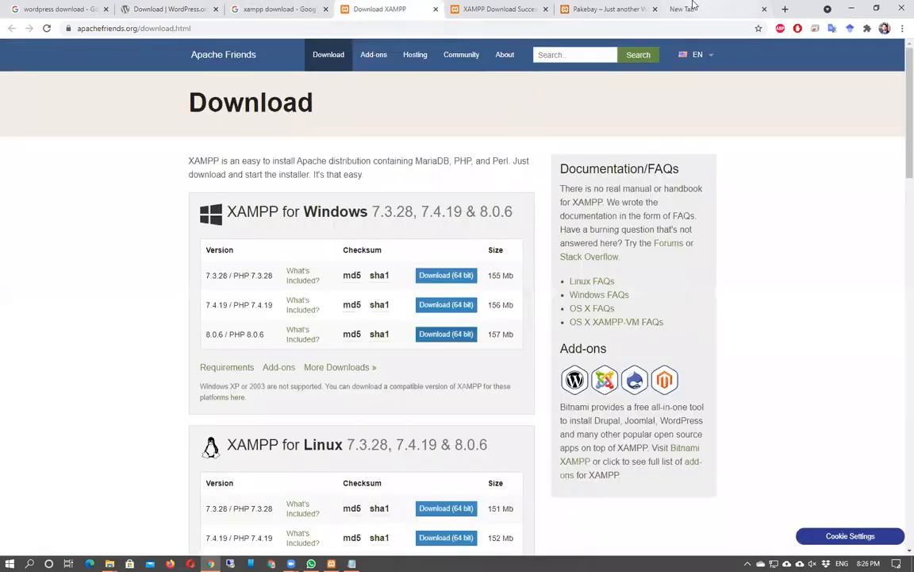
pyautogui.click(611, 8)
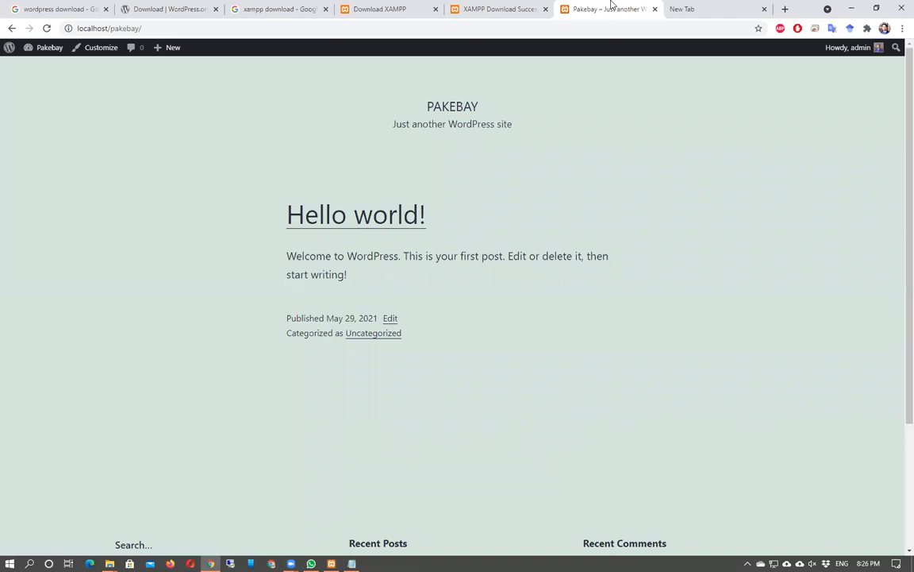